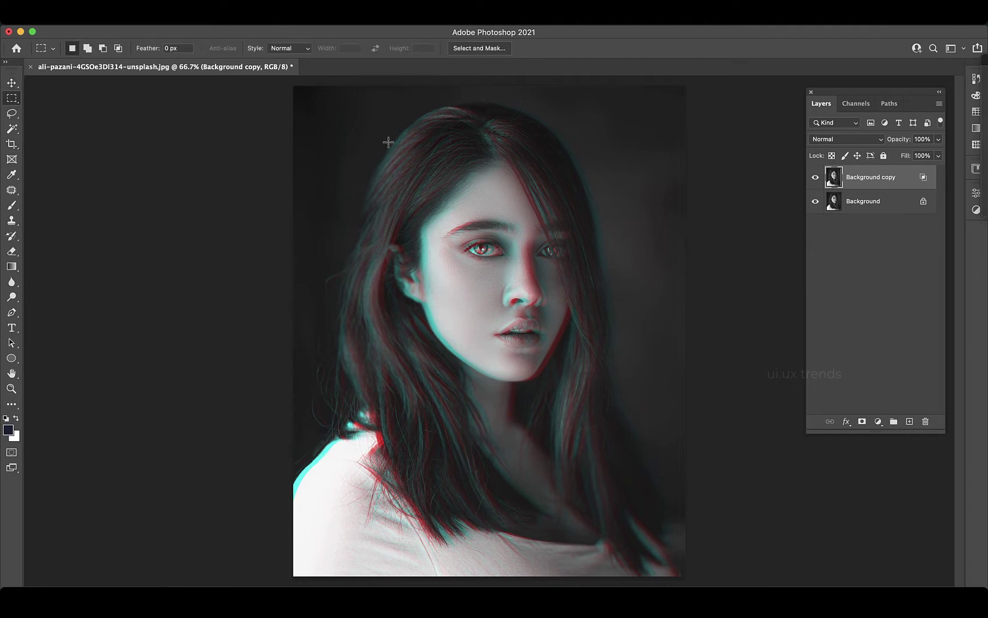
- Select thin rectangular slices on Background copy around the crown and upper hair and shift them sideways for a glitch effect
left_click_drag(458, 105, 545, 112)
key("v")
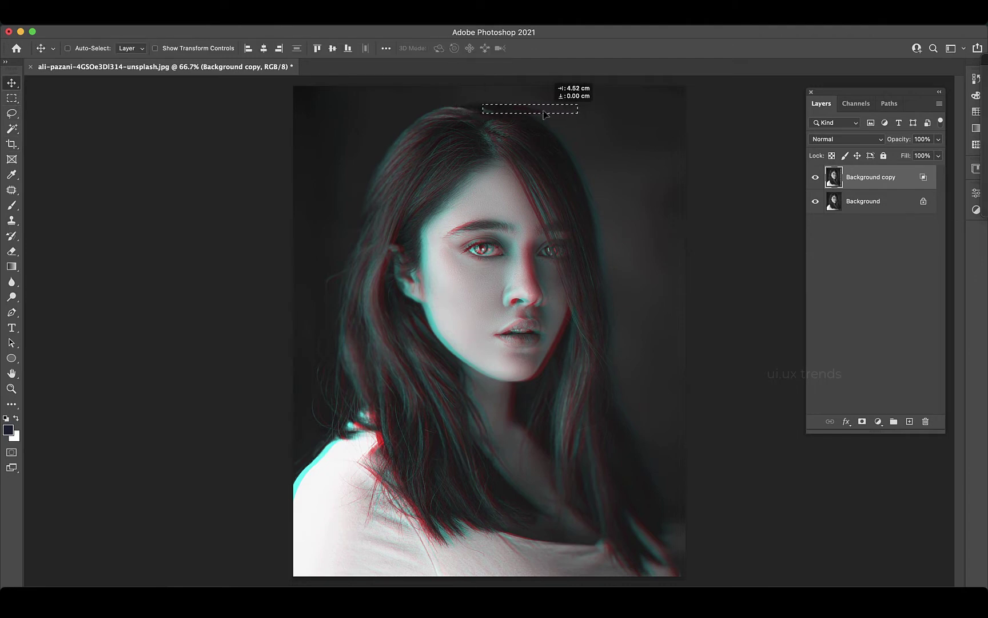
key("m")
mouse_move(384, 130)
left_mouse_down()
mouse_move(477, 134)
mouse_move(452, 131)
mouse_move(572, 162)
left_mouse_up()
key("v")
key("m")
key("v")
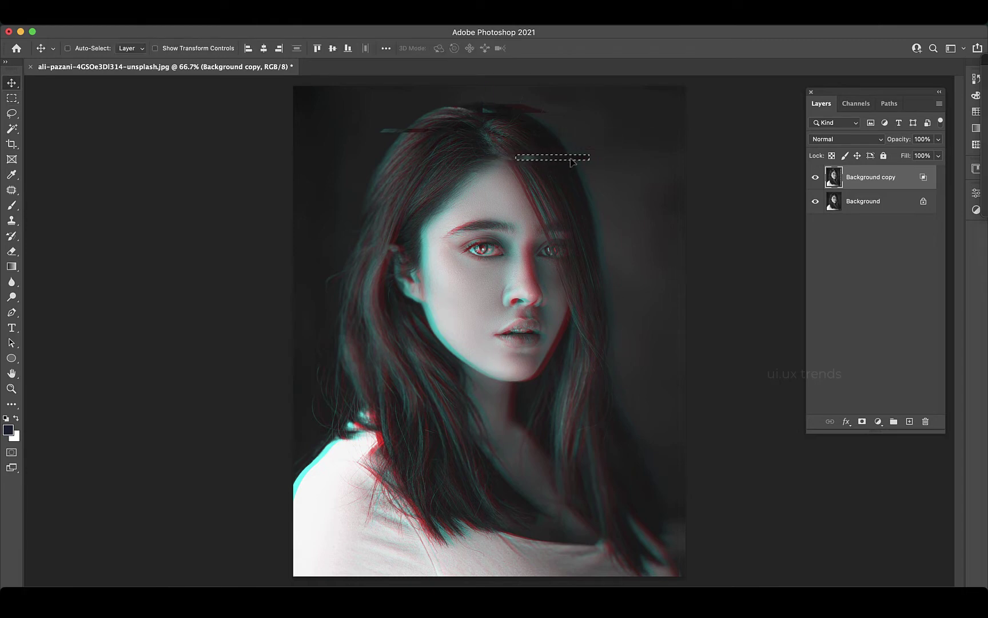
- Shift thin slices sideways at the hairline left of the forehead and across the eyebrow on the picture's right
key("m")
mouse_move(380, 190)
left_mouse_down()
mouse_move(455, 196)
mouse_move(435, 197)
left_mouse_up()
key("v")
key("m")
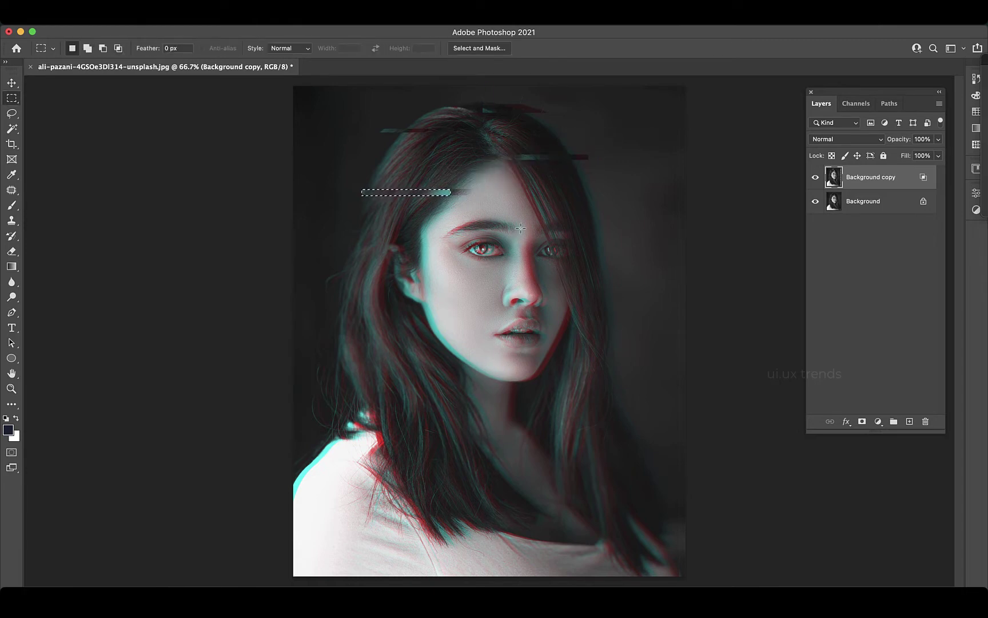
left_click_drag(527, 217, 578, 222)
key("v")
left_click_drag(563, 222, 577, 222)
- Offset horizontal slices of the portrait at eye level and through the ear on the picture's left side
key("m")
left_click_drag(408, 239, 471, 245)
key("v")
left_click_drag(460, 244, 439, 244)
key("m")
mouse_move(344, 280)
left_mouse_down()
mouse_move(492, 289)
mouse_move(559, 277)
left_mouse_up()
key("v")
key("m")
key("v")
left_click_drag(556, 276, 562, 276)
- Displace a thin slice on the left cheek and a thicker slice in the hair left of the jaw
key("m")
left_click_drag(452, 309, 485, 312)
key("v")
key("m")
left_click_drag(365, 336, 442, 346)
key("v")
left_click_drag(431, 342, 408, 343)
- Shift narrow slices to the right in the hair beside the mouth and beside the nose
key("m")
key("v")
mouse_move(567, 322)
left_mouse_down()
mouse_move(624, 325)
mouse_move(611, 322)
left_mouse_up()
key("m")
left_click_drag(527, 285, 611, 287)
key("v")
left_click_drag(590, 289, 622, 291)
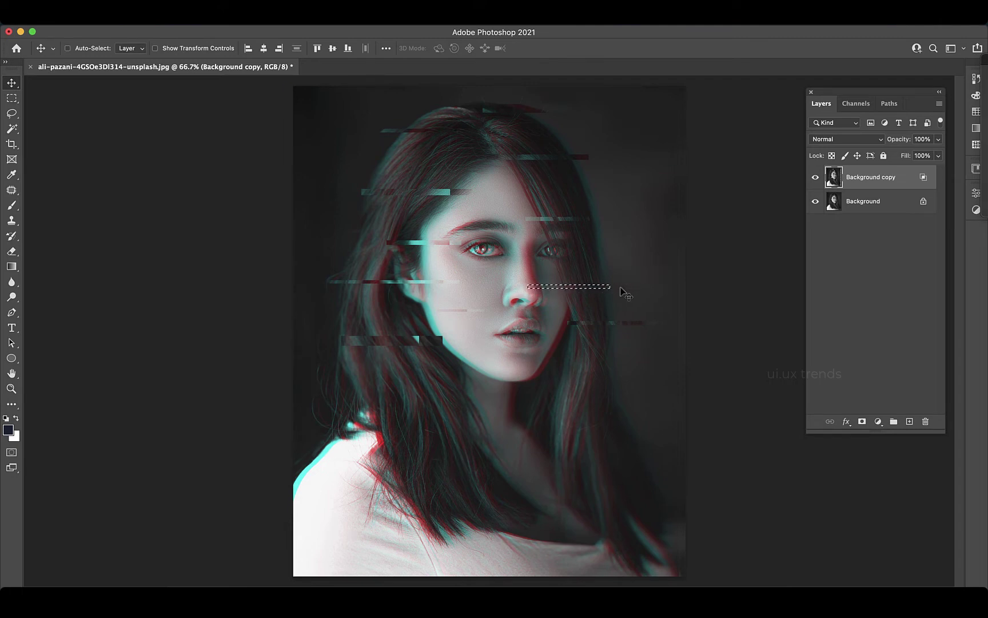
key("m")
left_click_drag(556, 279, 620, 282)
key("v")
- Displace slices along the chin's left edge and in the left hair just above the shoulder
key("m")
mouse_move(422, 373)
left_mouse_down()
mouse_move(493, 375)
mouse_move(467, 374)
left_mouse_up()
key("v")
key("m")
left_click_drag(346, 400, 423, 406)
key("v")
left_click_drag(409, 403, 384, 407)
- Offset slices in the right-hand hair at chin level and beside the neck
key("m")
mouse_move(564, 376)
left_mouse_down()
mouse_move(628, 380)
mouse_move(615, 378)
left_mouse_up()
key("v")
key("super+z")
key("m")
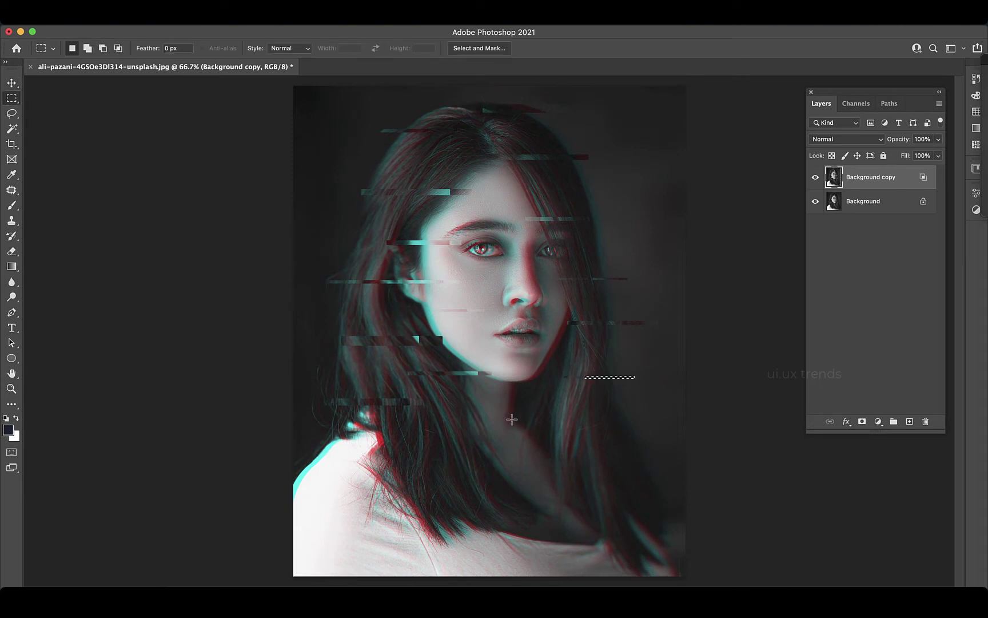
left_click_drag(512, 419, 596, 422)
key("v")
- Shift a slice in the lower left hair and a thicker slice across the shoulder to the left
key("m")
left_click_drag(430, 446, 497, 453)
key("v")
left_click_drag(481, 452, 451, 452)
key("m")
mouse_move(354, 483)
left_mouse_down()
mouse_move(436, 496)
mouse_move(382, 496)
left_mouse_up()
key("v")
- Displace thin slices above the neckline and at the tips of the hair near the picture's lower right corner
key("m")
mouse_move(499, 505)
left_mouse_down()
mouse_move(588, 509)
mouse_move(522, 510)
mouse_move(546, 509)
left_mouse_up()
key("v")
key("m")
left_click_drag(615, 530, 671, 540)
key("v")
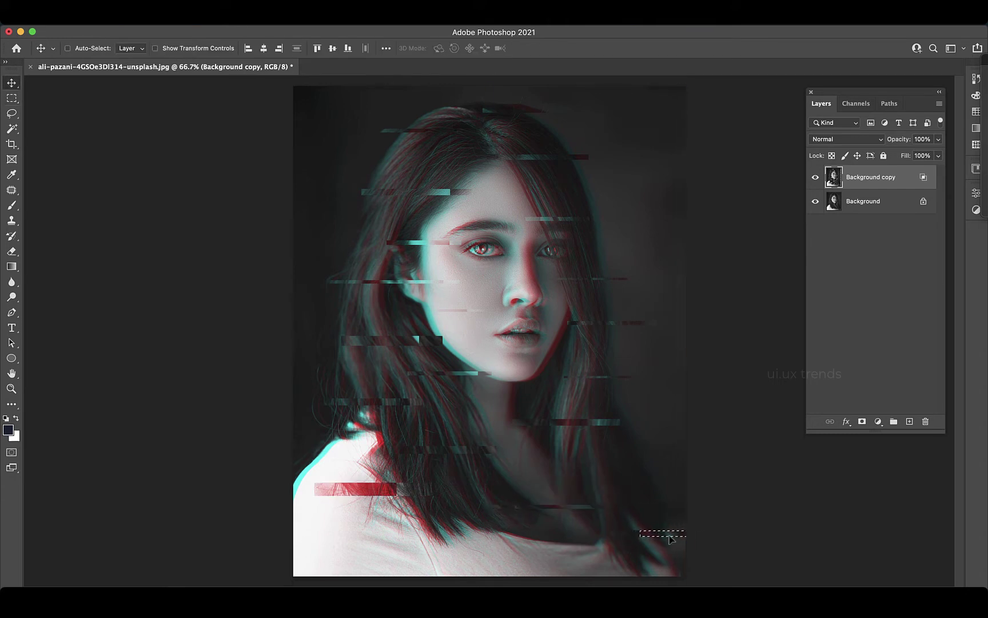
- Shift a slice on the shirt to the left and a slice in the lower right hair to the right
key("m")
left_click_drag(399, 539, 474, 546)
key("v")
left_click_drag(458, 546, 427, 545)
key("m")
left_click_drag(567, 470, 619, 476)
key("v")
left_click_drag(605, 475, 647, 475)
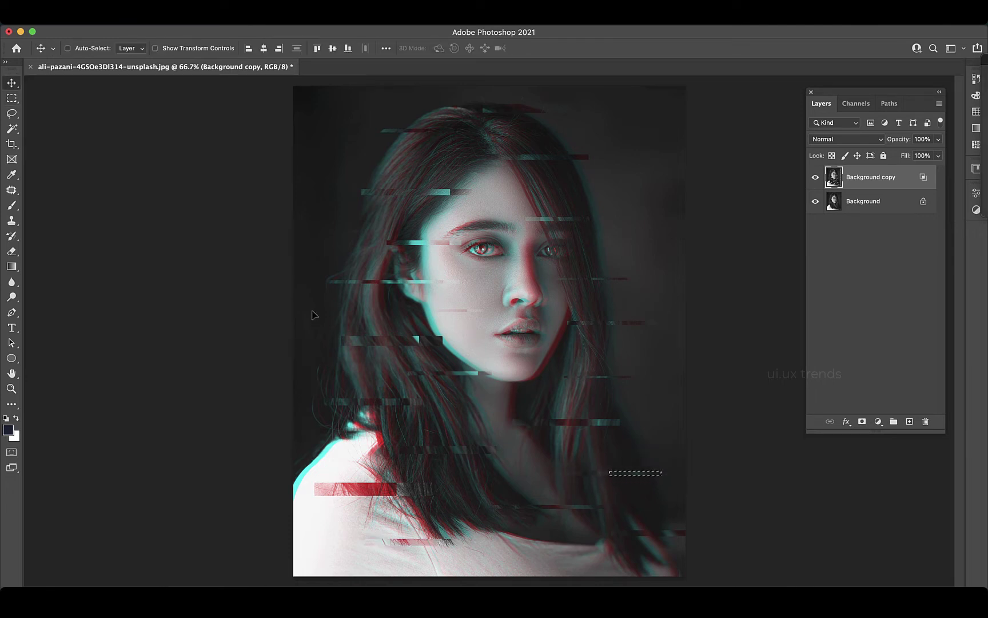
- Add a new layer on top, clear the selection, fill the layer with white and convert it to a smart object
left_click(910, 421)
key("super+d")
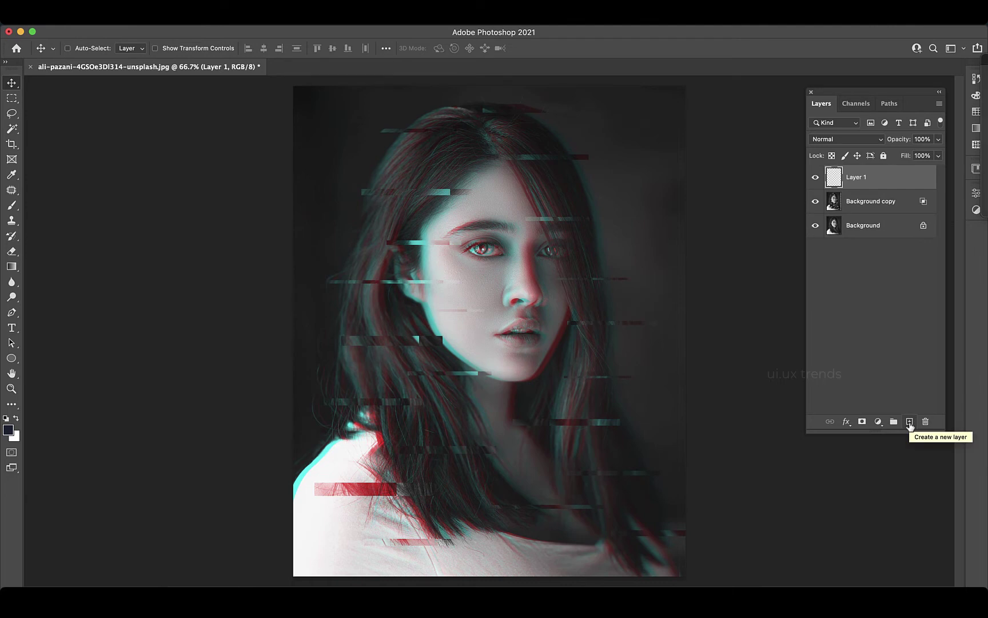
key("super+BackSpace")
right_click(901, 175)
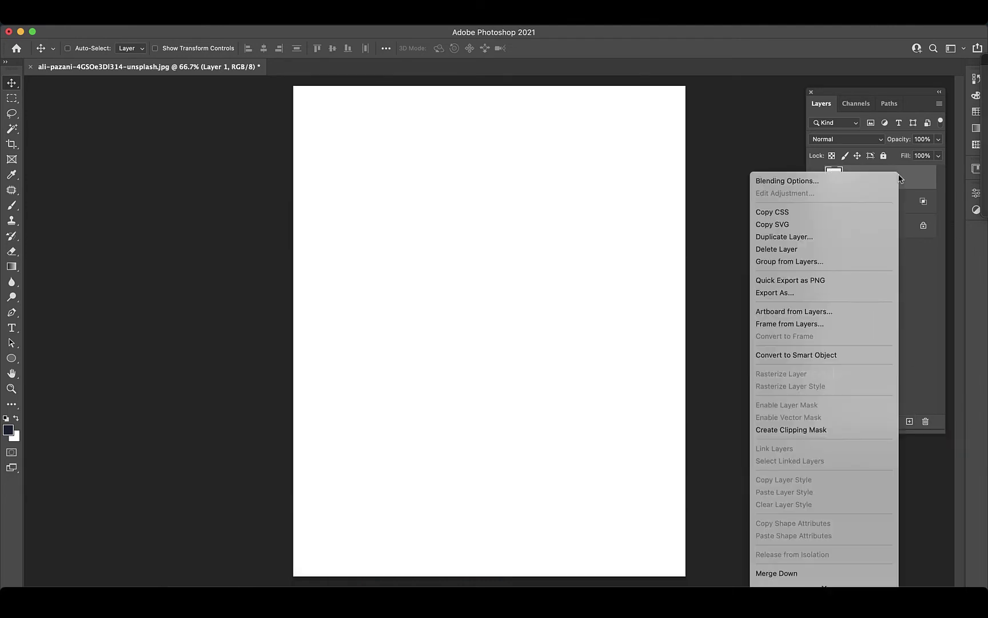
left_click(838, 355)
- Apply the Halftone Pattern filter to the white layer with pattern type Line, size 3 and contrast 50
left_click(266, 13)
left_click(289, 84)
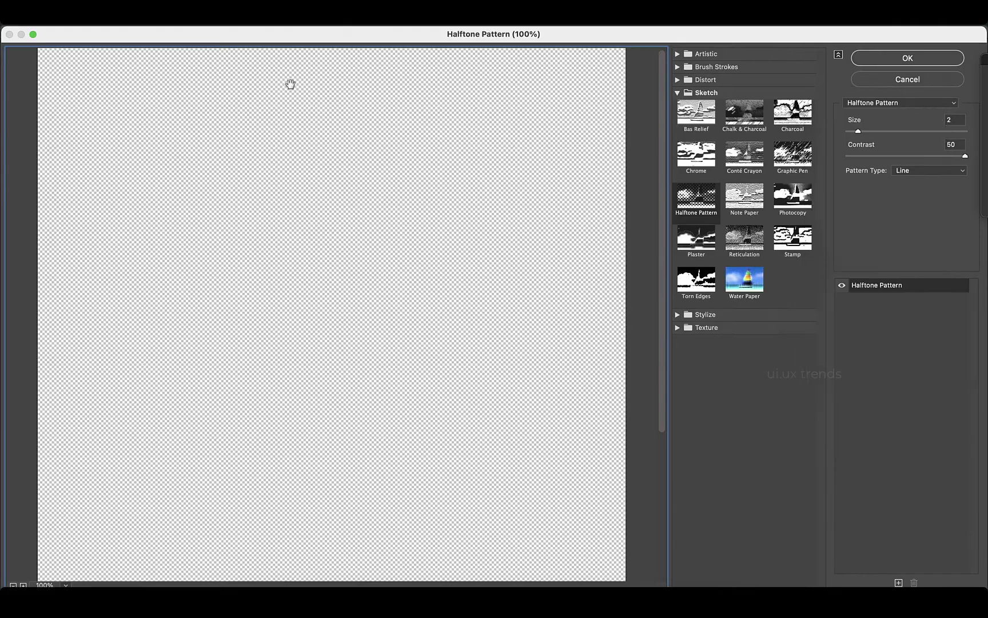
left_click(927, 173)
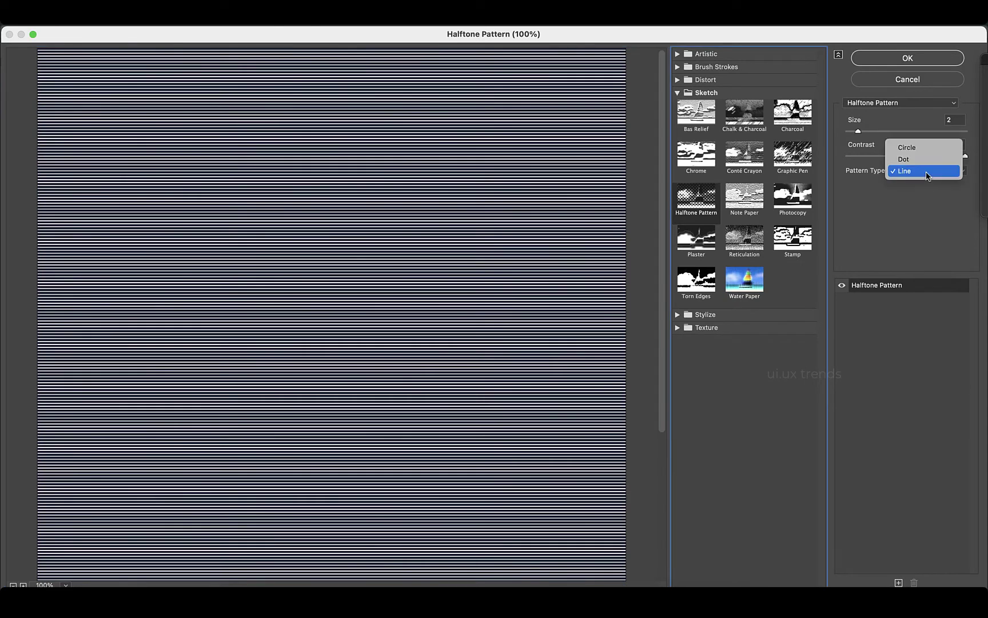
left_click(910, 172)
left_click_drag(881, 156, 970, 161)
left_click(864, 131)
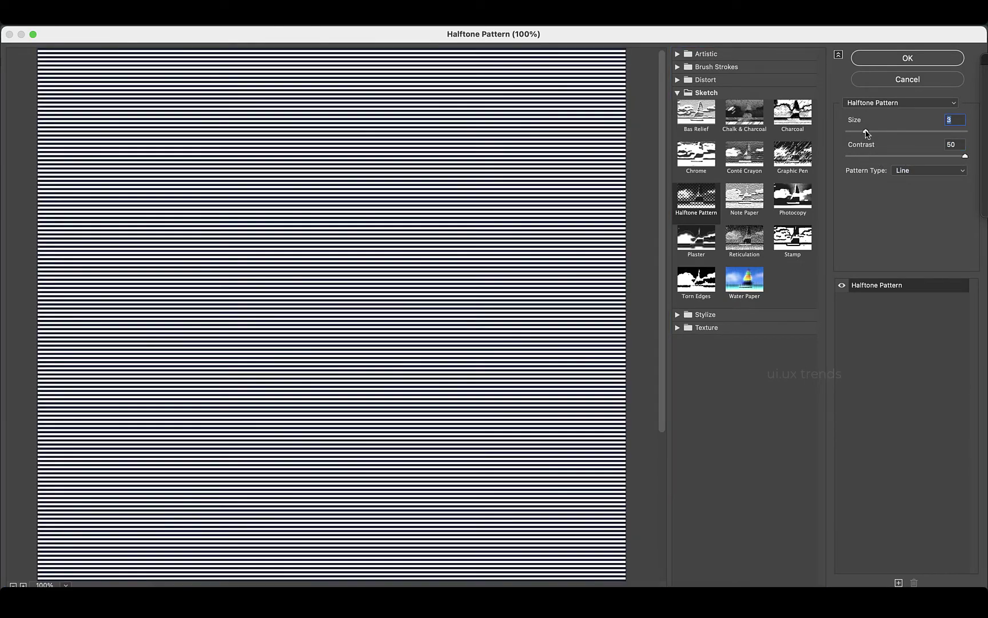
left_click(908, 58)
- Blend the line pattern layer in Overlay mode with a fill of 20%
left_click(845, 139)
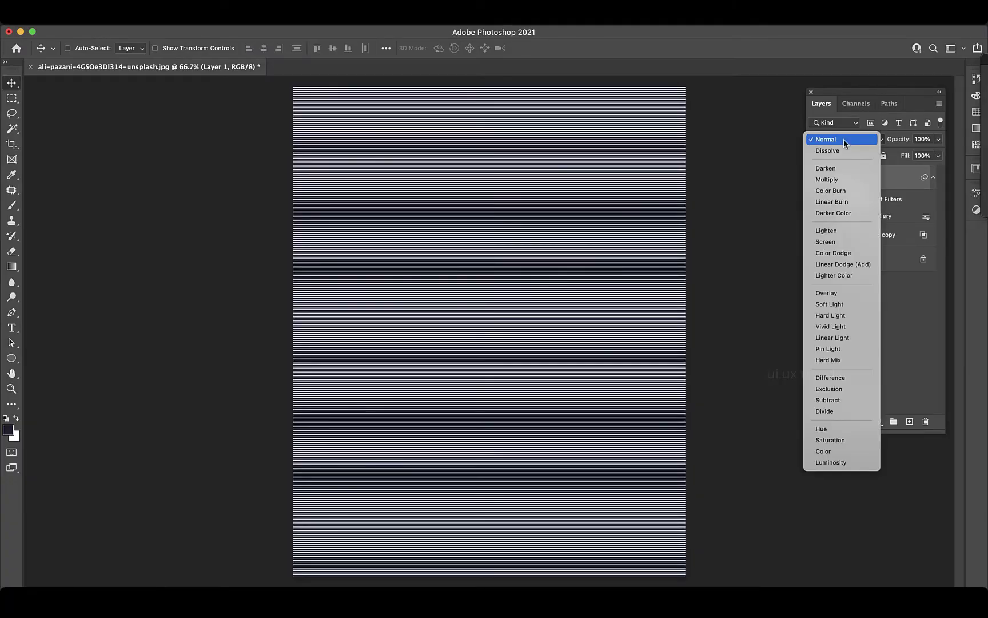
left_click(830, 294)
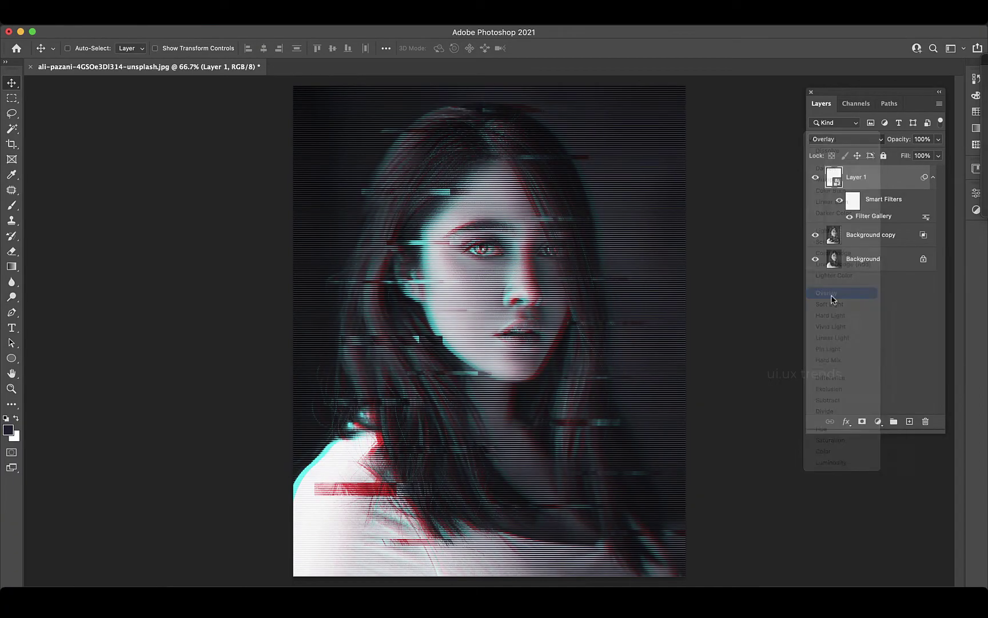
left_click(939, 156)
left_click(914, 171)
left_click_drag(902, 170, 896, 171)
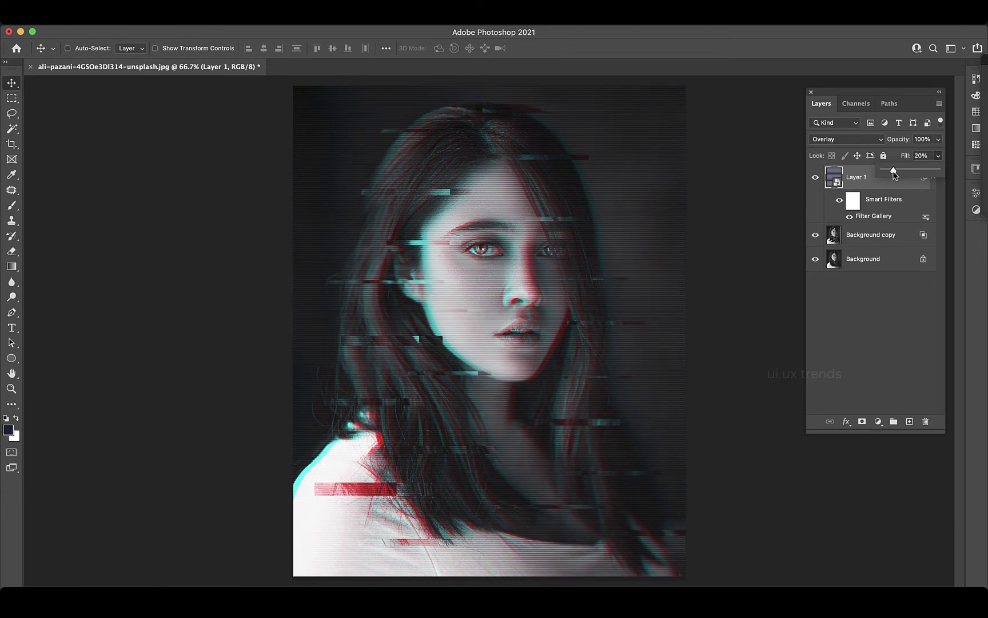
- Paste the purple galaxy image, rotate it -90° and stretch it to cover the whole canvas
key("super+minus")
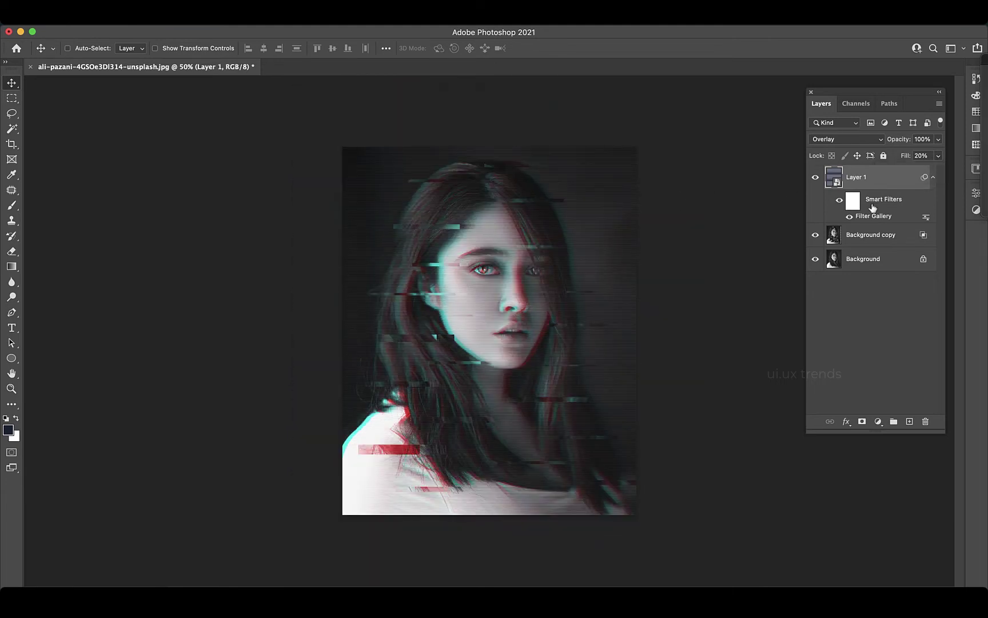
key("super+v")
key("super+t")
left_click_drag(578, 286, 455, 261)
left_click_drag(522, 260, 577, 145)
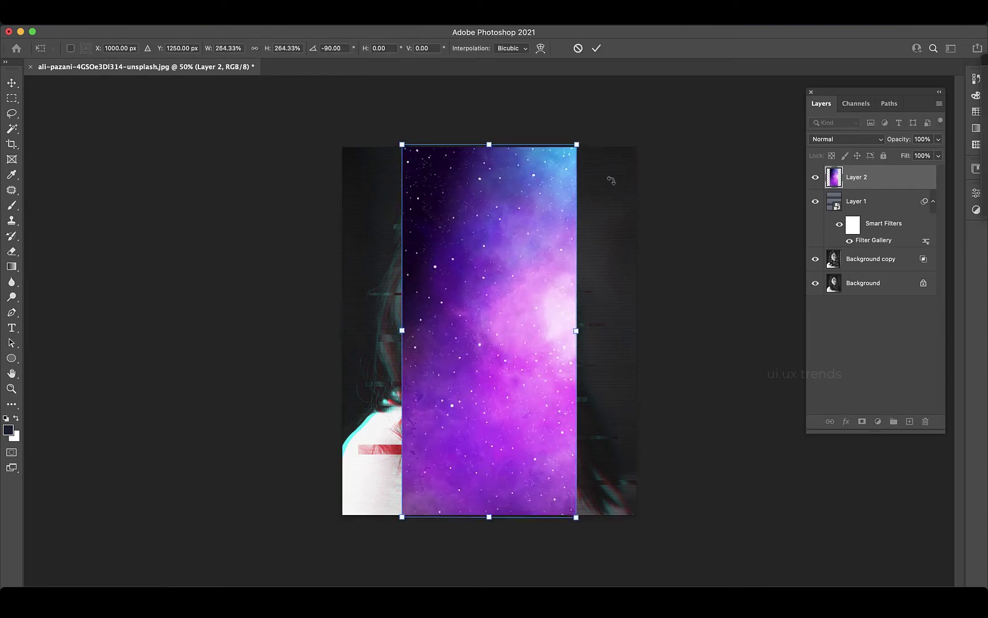
left_click_drag(578, 331, 639, 331)
key("Return")
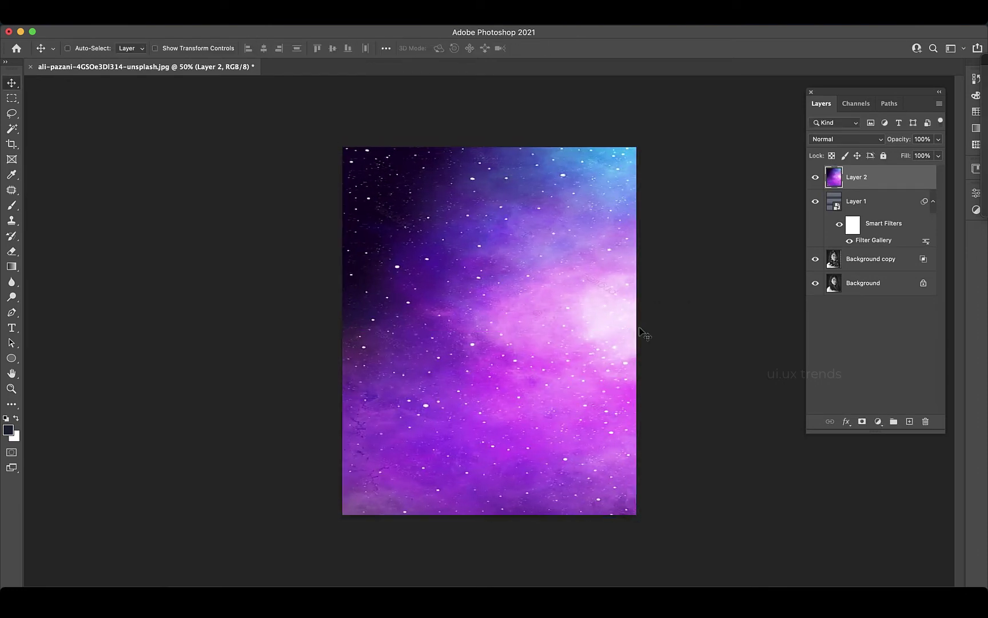
- Set the galaxy layer's blend mode to Overlay and its fill to 32%
left_click(852, 140)
left_click(828, 292)
left_click(939, 156)
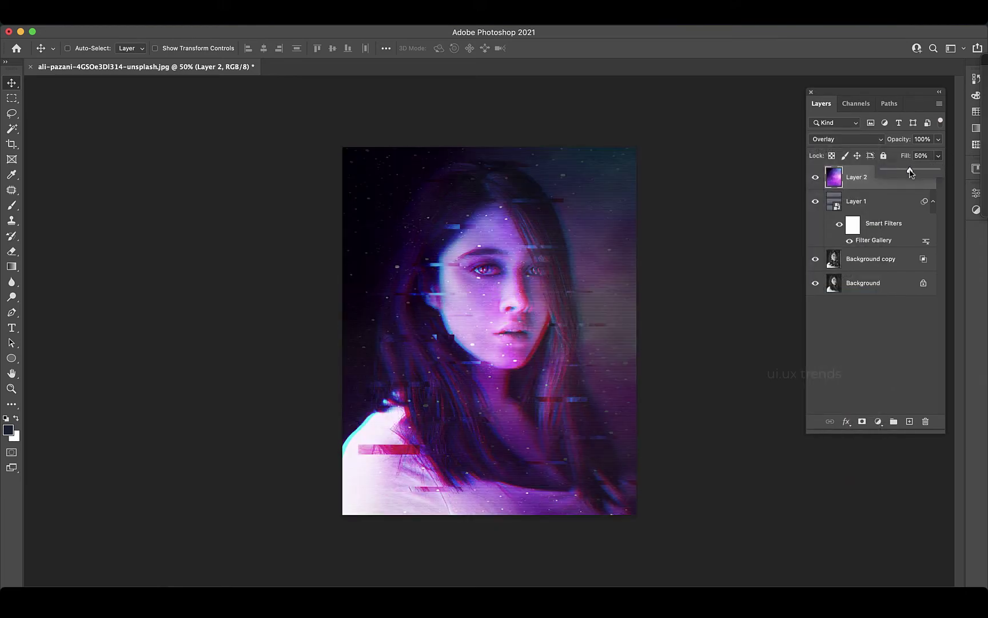
left_click_drag(910, 172, 904, 172)
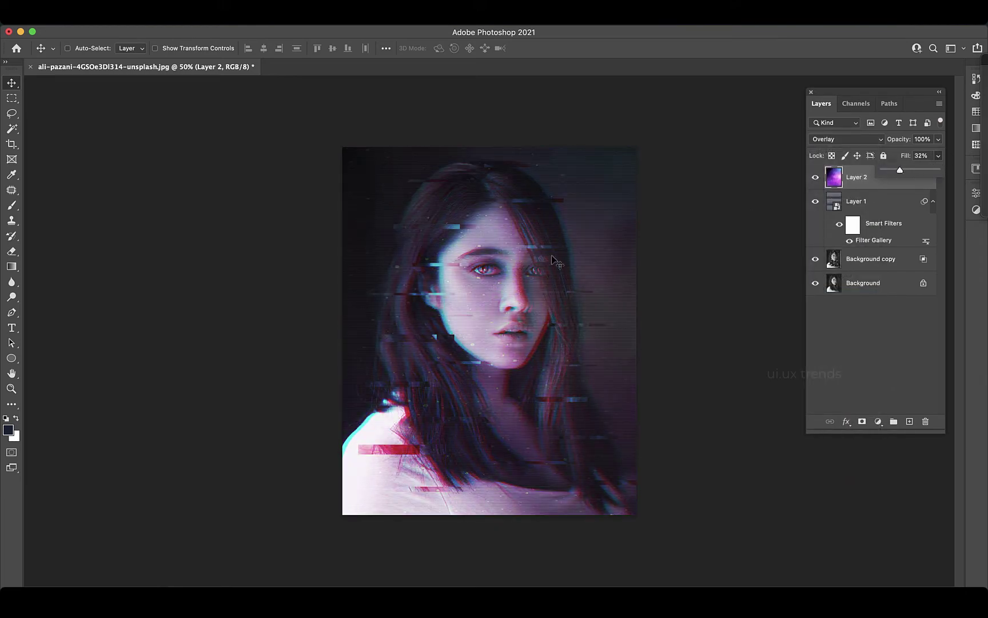
- Flip the galaxy layer horizontally with Free Transform
left_click(533, 260)
key("ctrl+t")
right_click(533, 260)
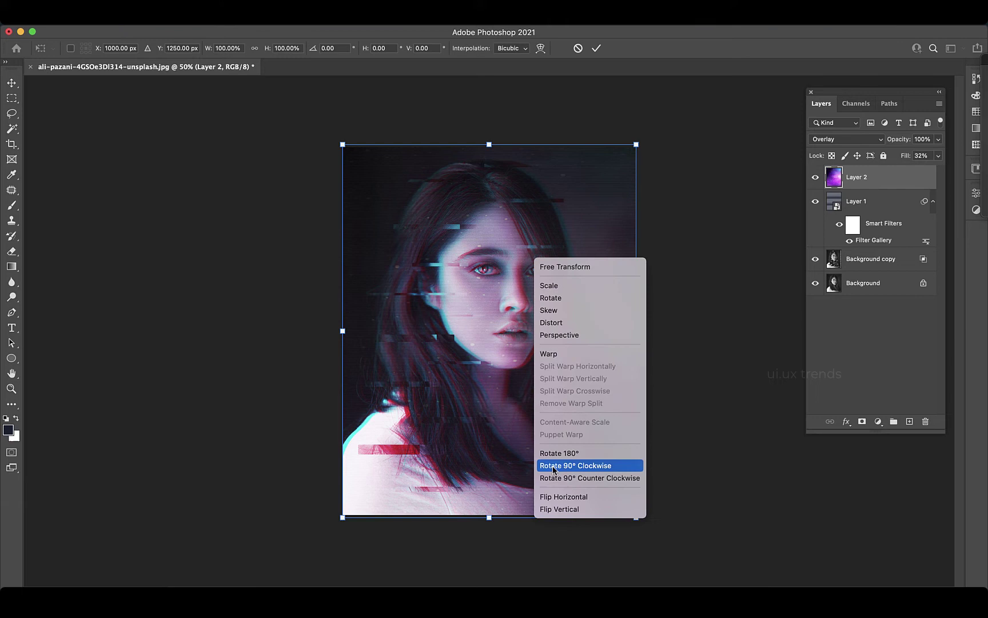
left_click(557, 509)
right_click(550, 318)
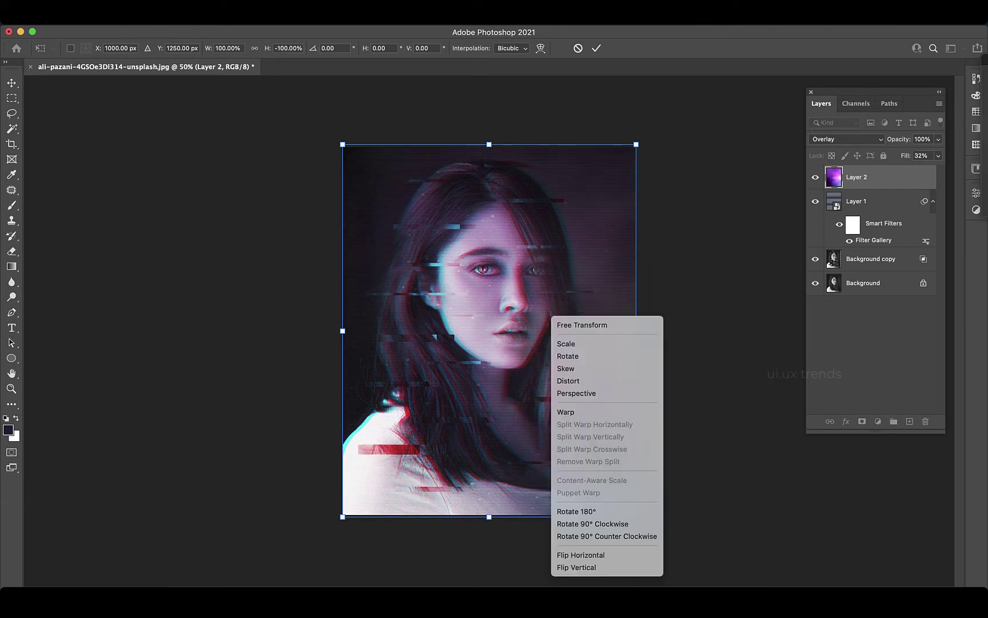
left_click(578, 566)
right_click(554, 333)
left_click(593, 572)
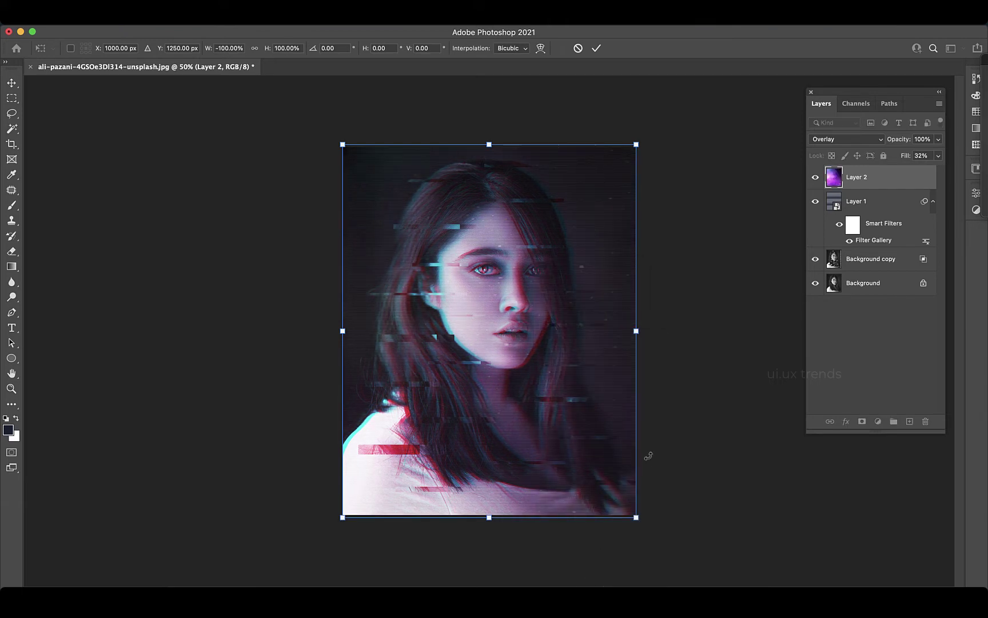
key("Return")
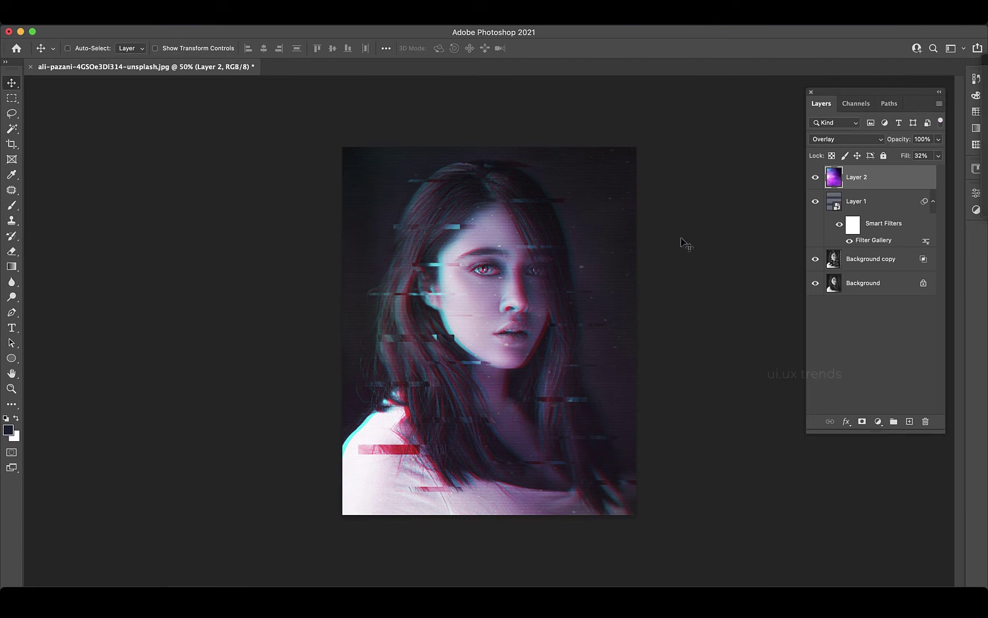
- Add a Levels adjustment layer with the black input at 15 and midtones at 1.05
left_click(878, 422)
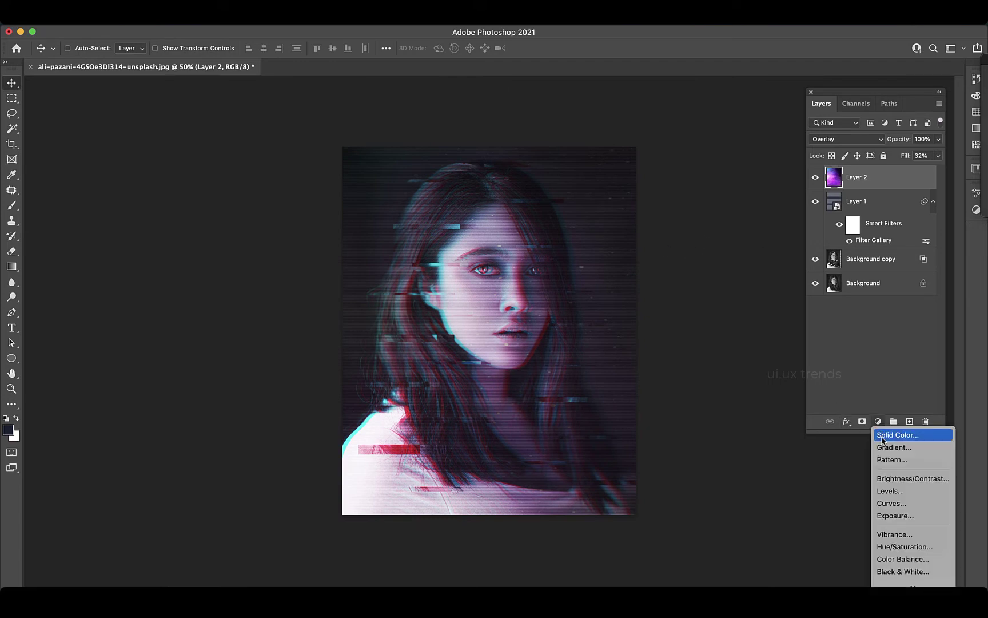
left_click(886, 492)
left_click_drag(885, 313, 829, 316)
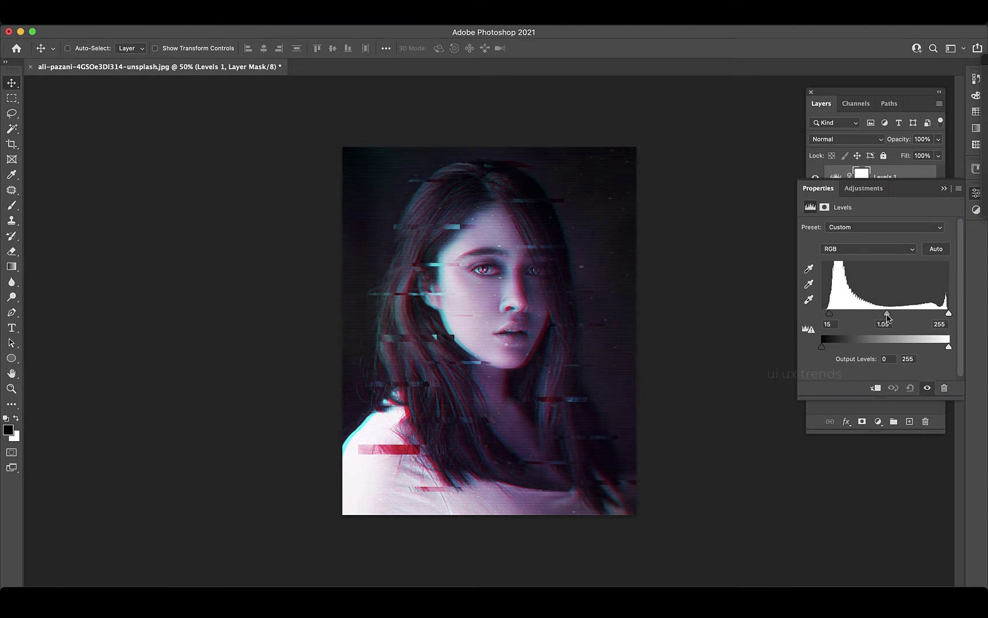
left_click(944, 189)
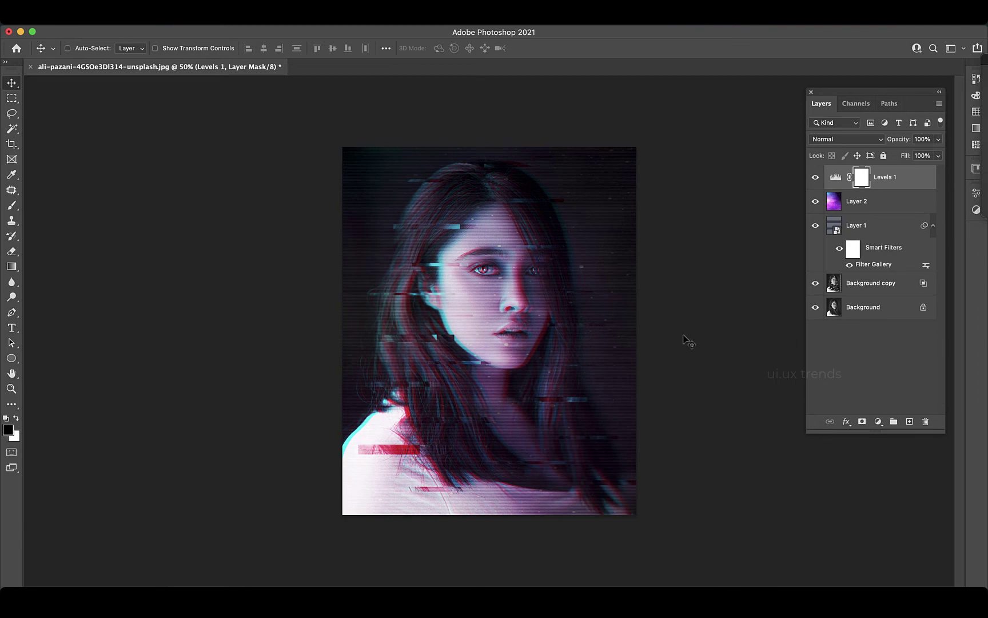
key("z")
left_click(554, 327)
left_click(538, 332)
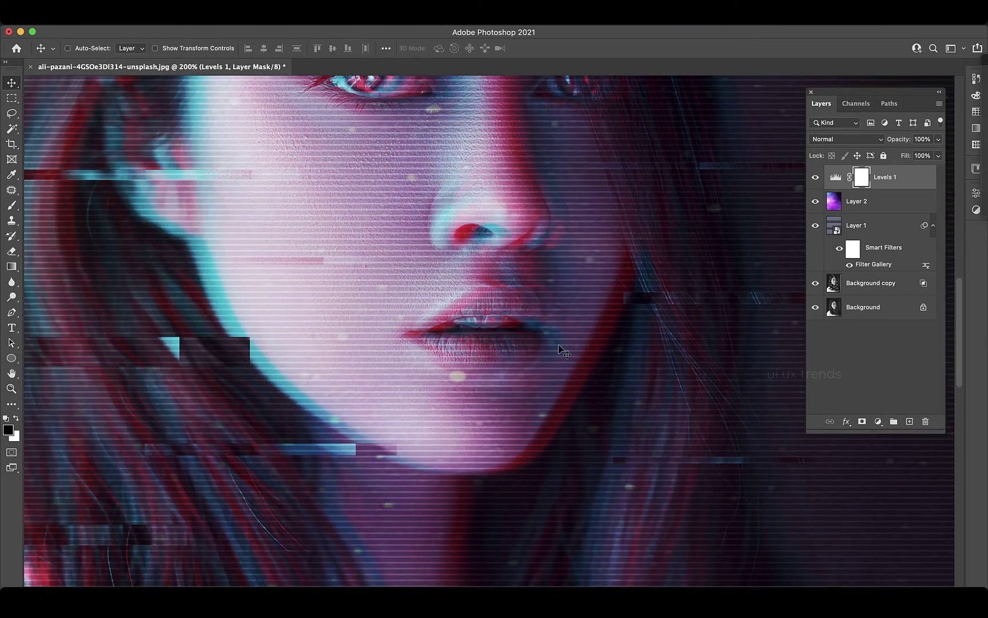
key("super+minus")
key("super+minus")
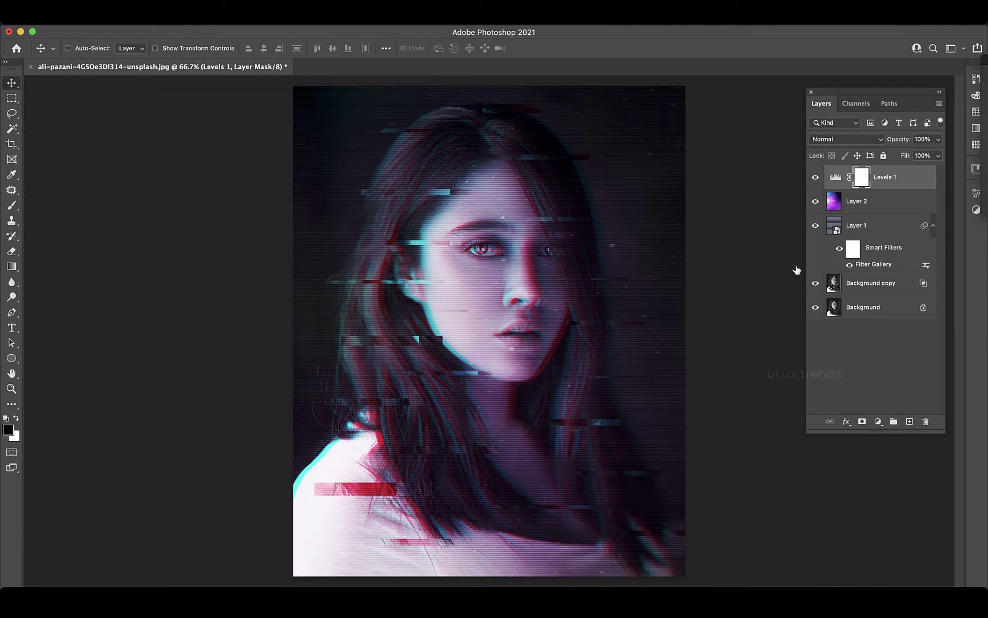
- Add a new layer above Background copy and place the text GIRL on it over the lower hair
left_click(879, 284)
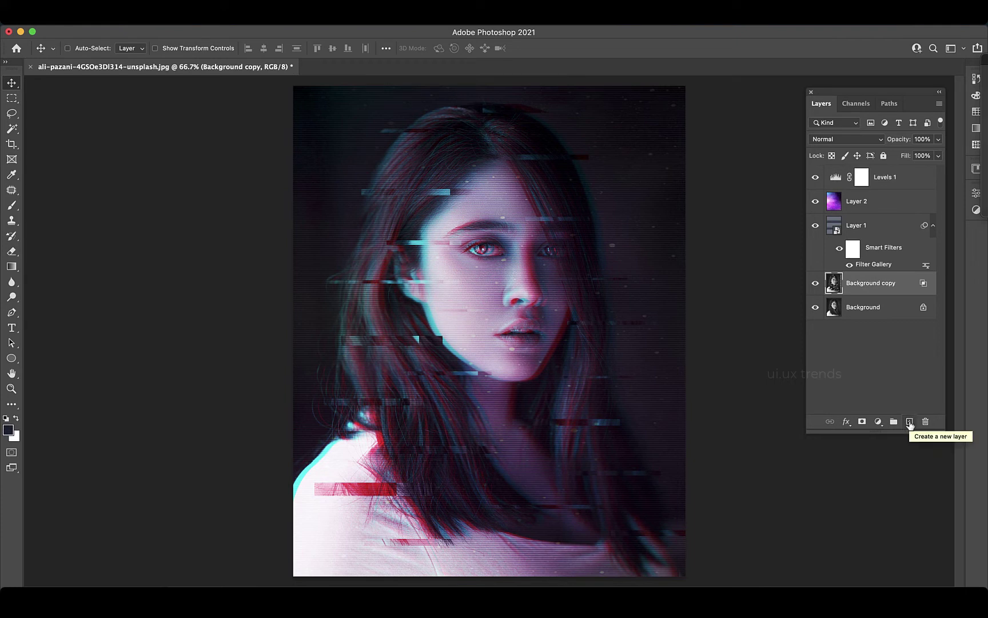
left_click(910, 422)
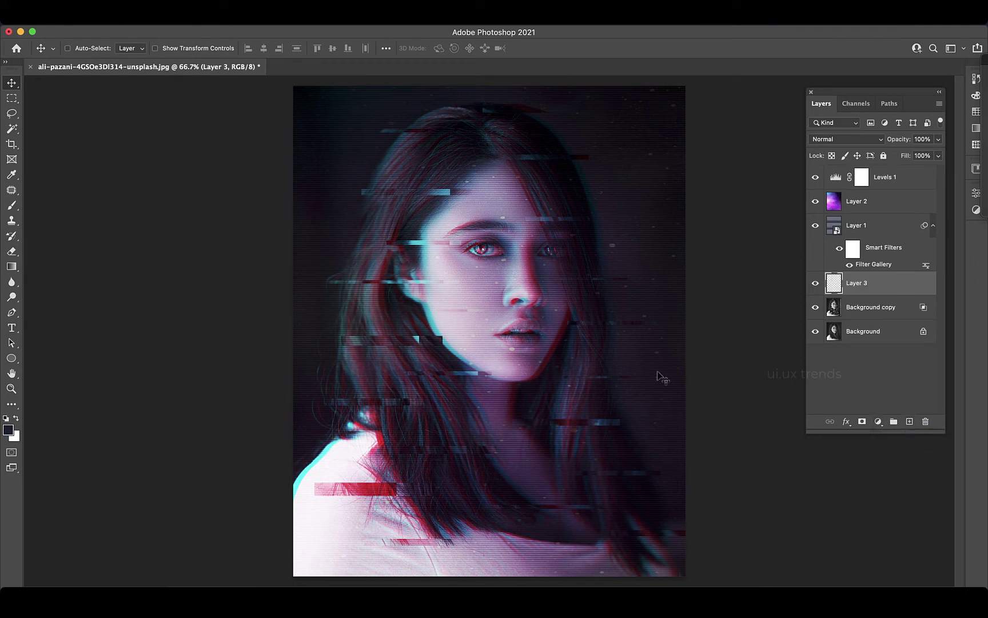
key("t")
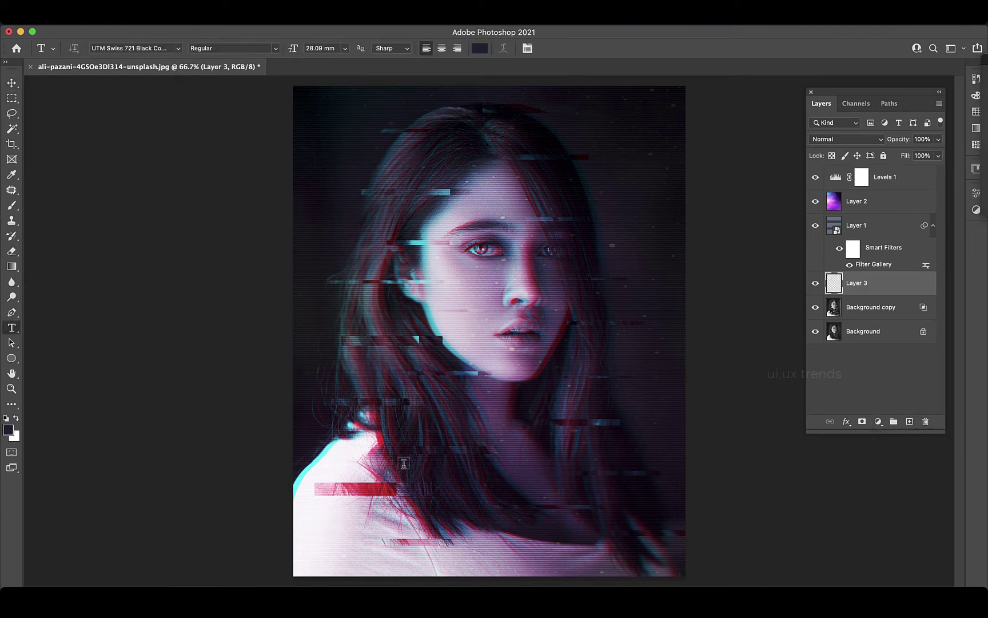
left_click(409, 459)
key("BackSpace")
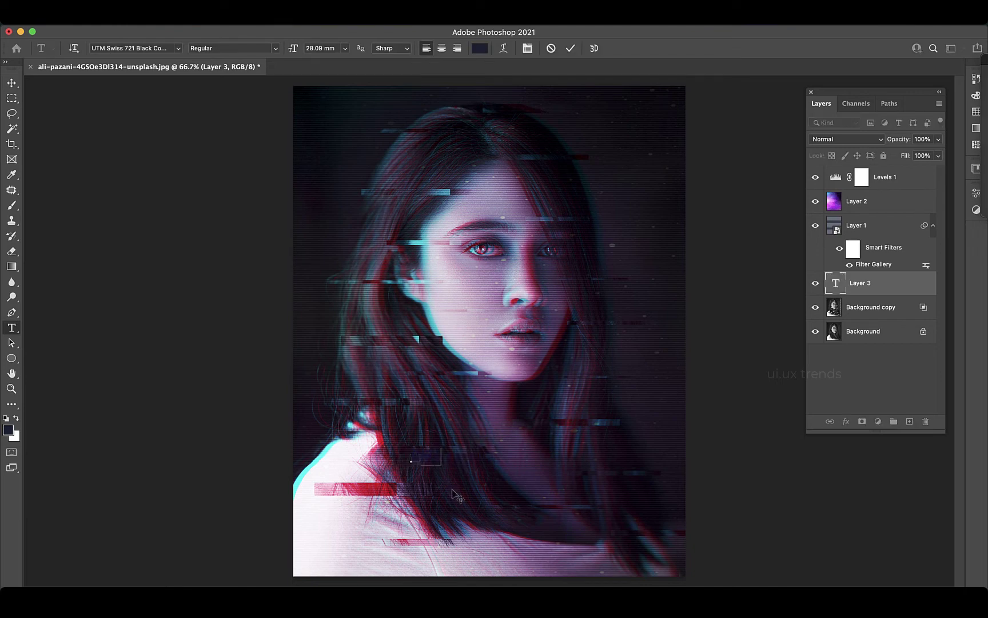
- Commit the GIRL text and set its colour to white (ffffff)
key("super+t")
key("super+Return")
key("v")
left_click(853, 436)
left_click_drag(715, 356, 652, 282)
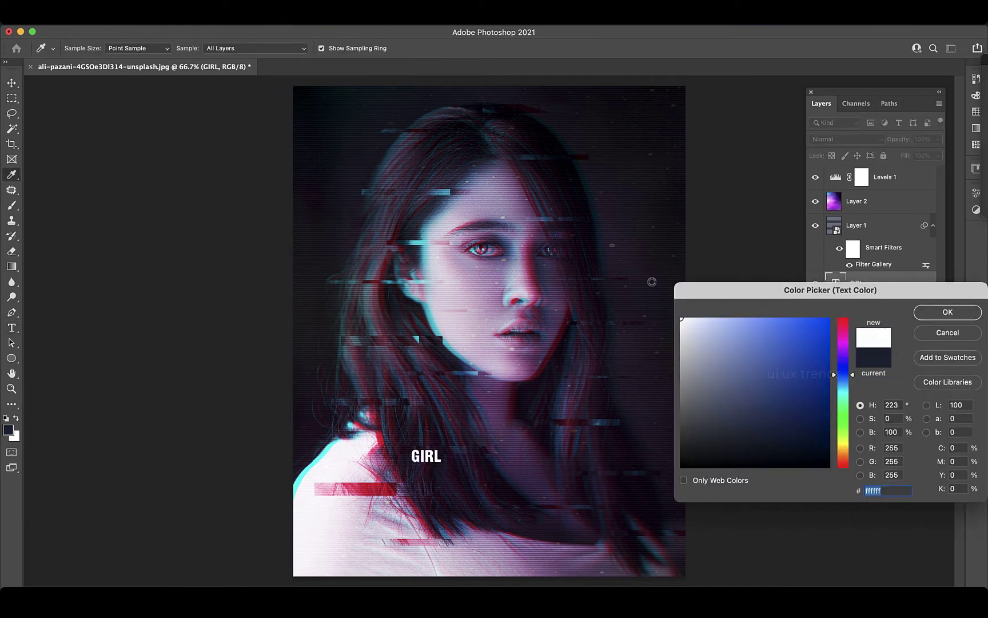
left_click(957, 309)
- Scale the GIRL text up with Free Transform to a font size of about 119 mm
key("super+t")
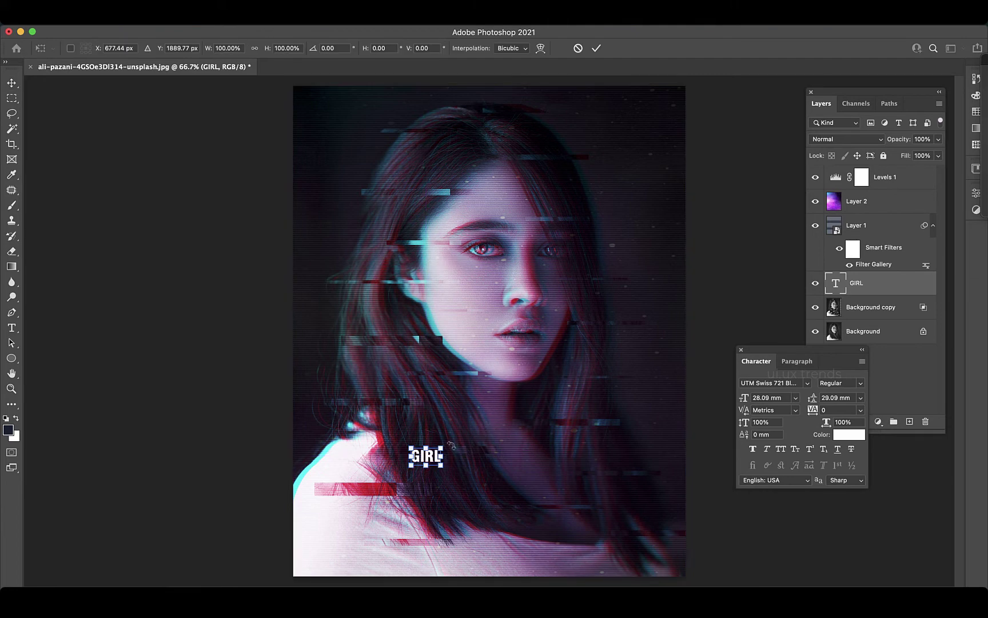
left_click_drag(441, 449, 539, 394)
key("Return")
- Change the GIRL text's font to Inter in the Bold style
left_click(769, 382)
type("inter")
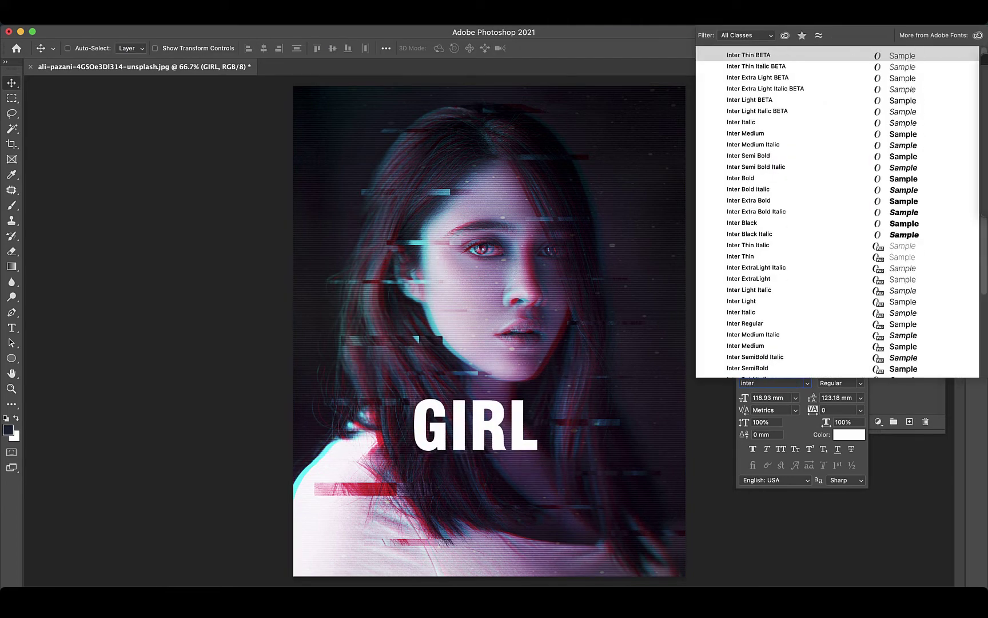
key("Return")
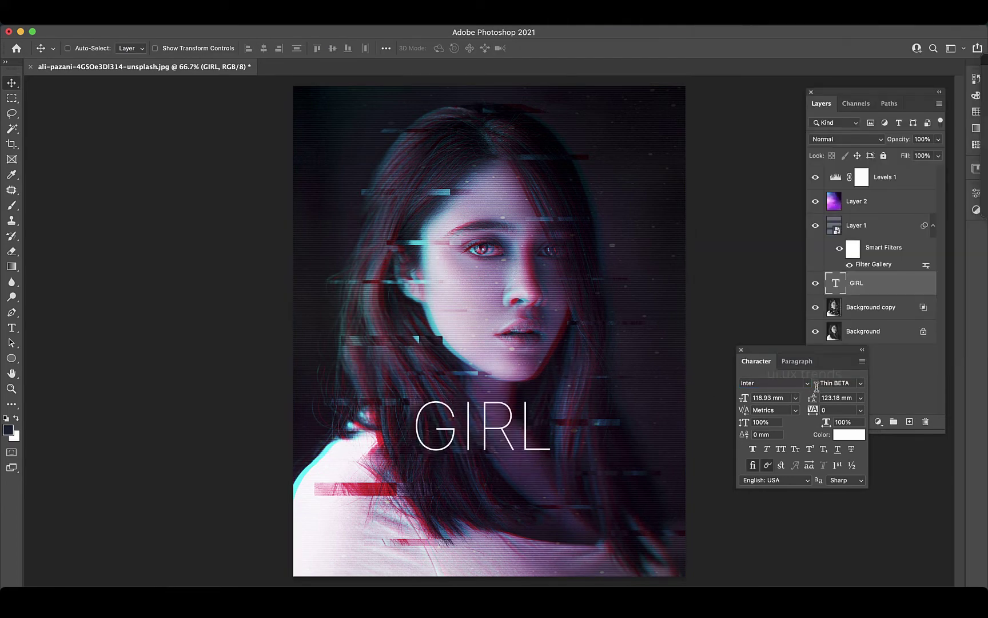
left_click(817, 384)
left_click(835, 479)
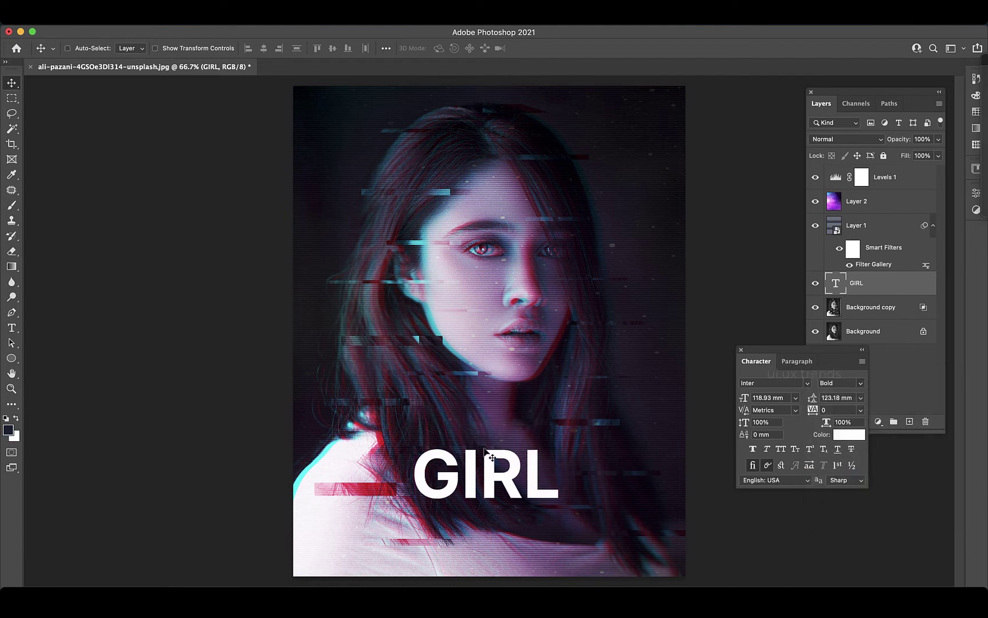
- Enlarge the GIRL text with Free Transform to about 148 mm and place it over the lower part of the portrait
key("super+t")
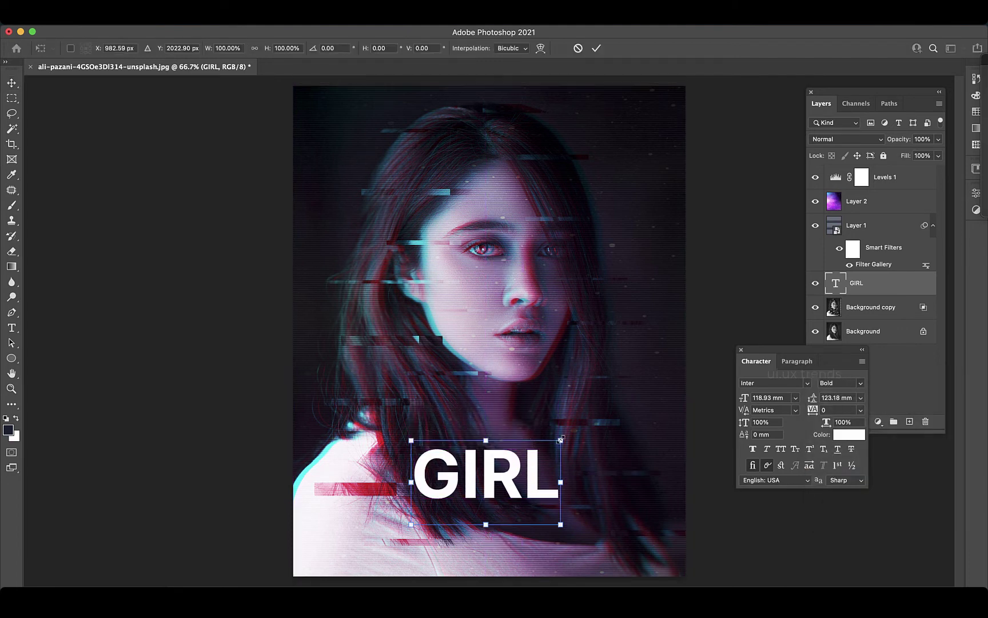
left_click_drag(563, 440, 546, 500)
key("Return")
- Set the GIRL text's font style to Black and its tracking to 200, and reposition it near the image's lower edge
left_click(828, 388)
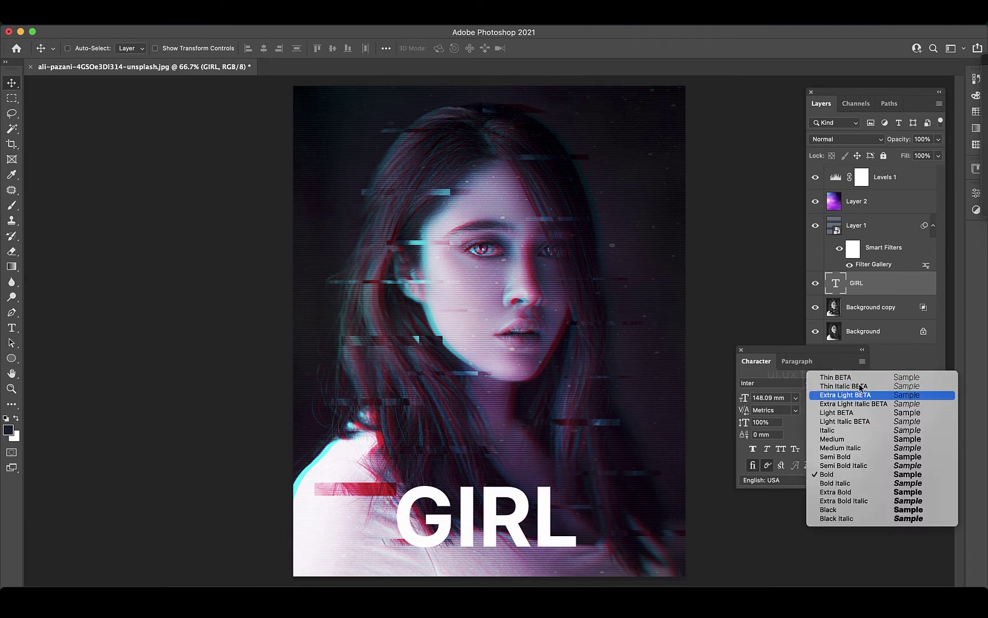
left_click(824, 505)
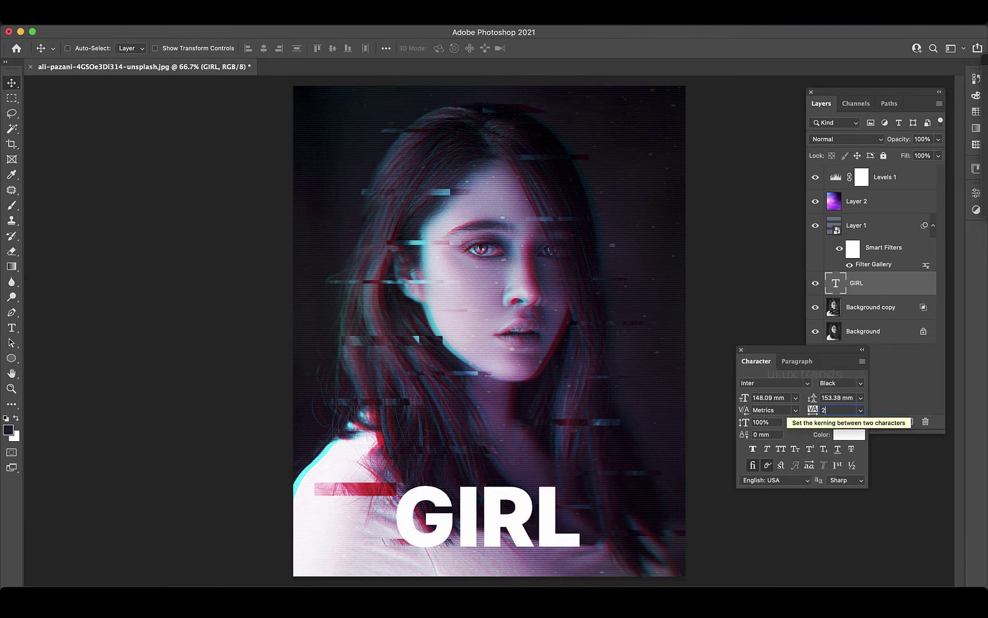
type("200")
key("Return")
left_click_drag(541, 502, 535, 514)
- Scale the widely spaced GIRL text up to about 183 mm so it spans most of the portrait's width
left_click(883, 285)
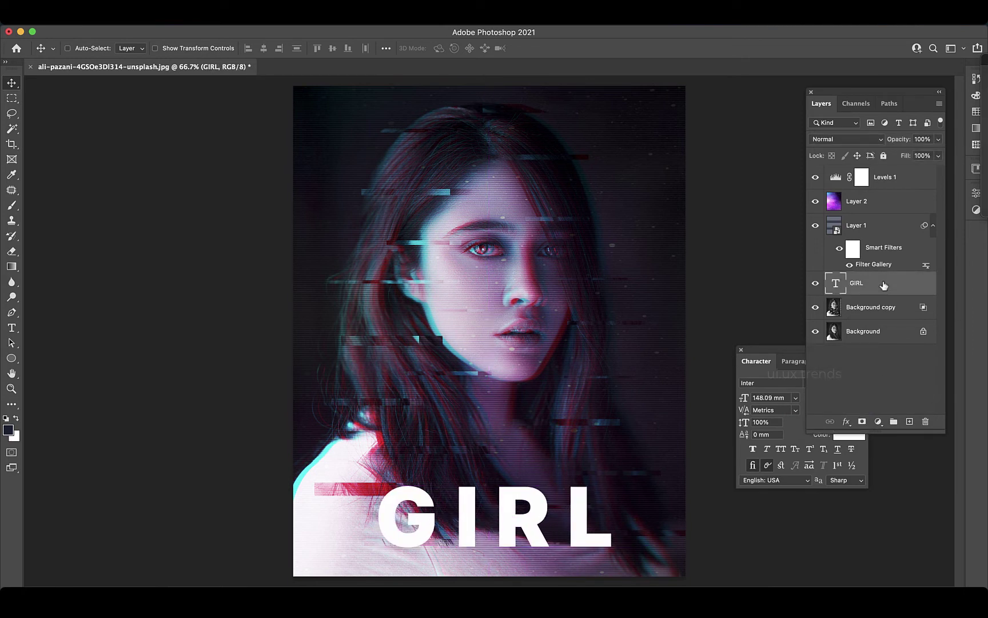
key("super+t")
left_click_drag(630, 475, 658, 462)
key("Return")
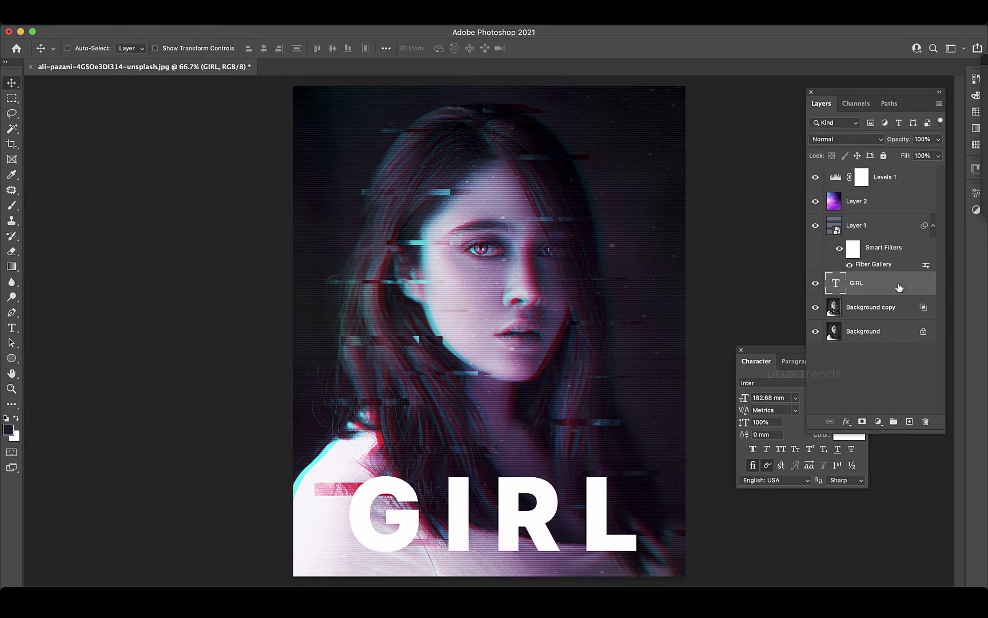
- Rasterize the GIRL text layer and shift the lettering slightly to the left
right_click(899, 287)
left_click(812, 495)
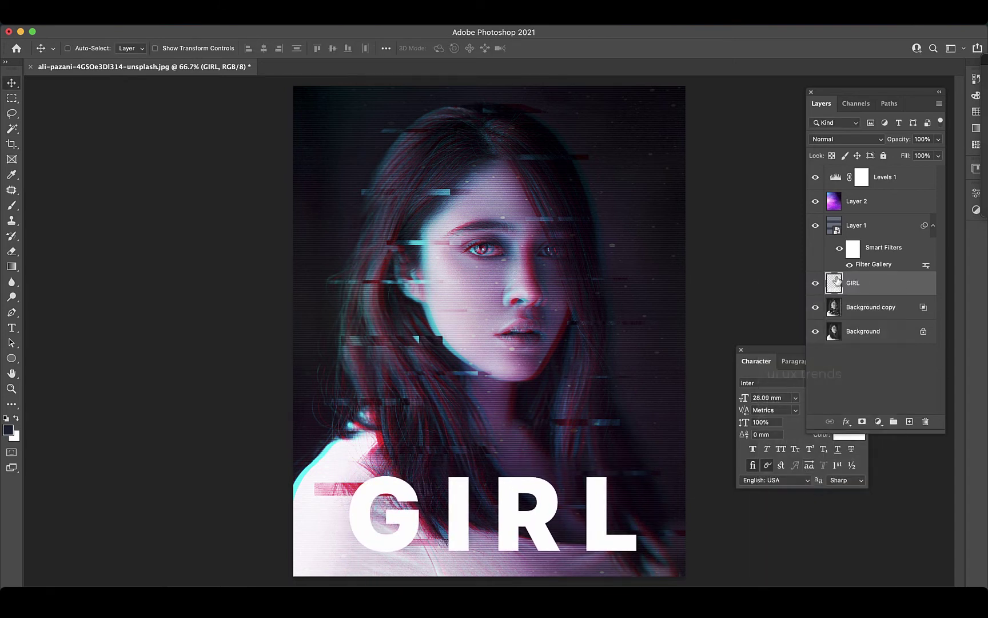
key("super+t")
left_click_drag(541, 534, 537, 534)
key("Return")
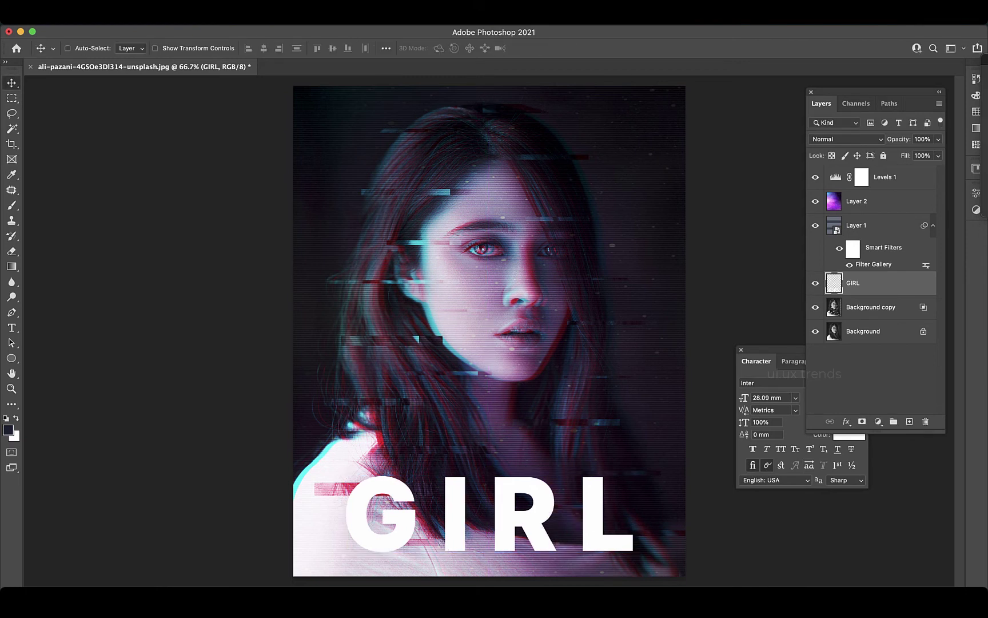
- Duplicate the GIRL layer and exclude the red channel in the copy's blending options
left_click_drag(907, 283, 909, 421)
double_click(926, 280)
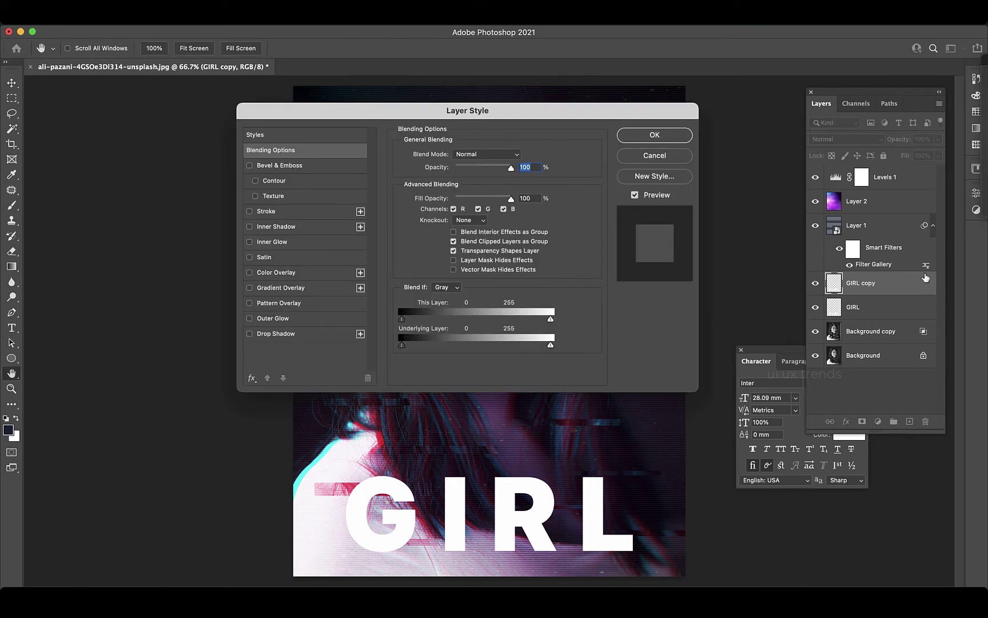
left_click(681, 138)
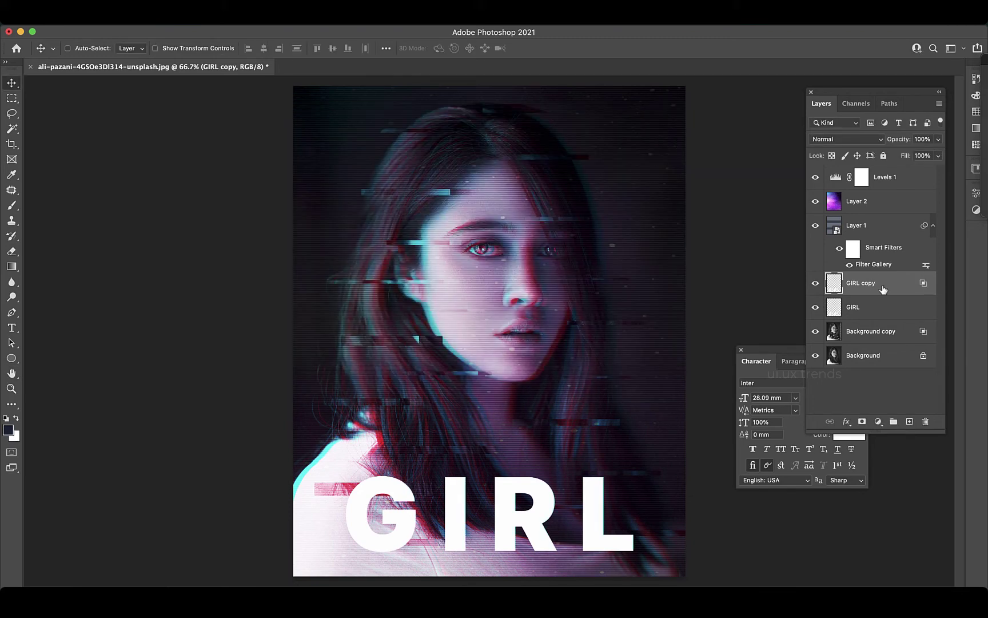
- Nudge the GIRL copy layer a few pixels to the right to offset it from the original lettering
key("Right")
key("Right")
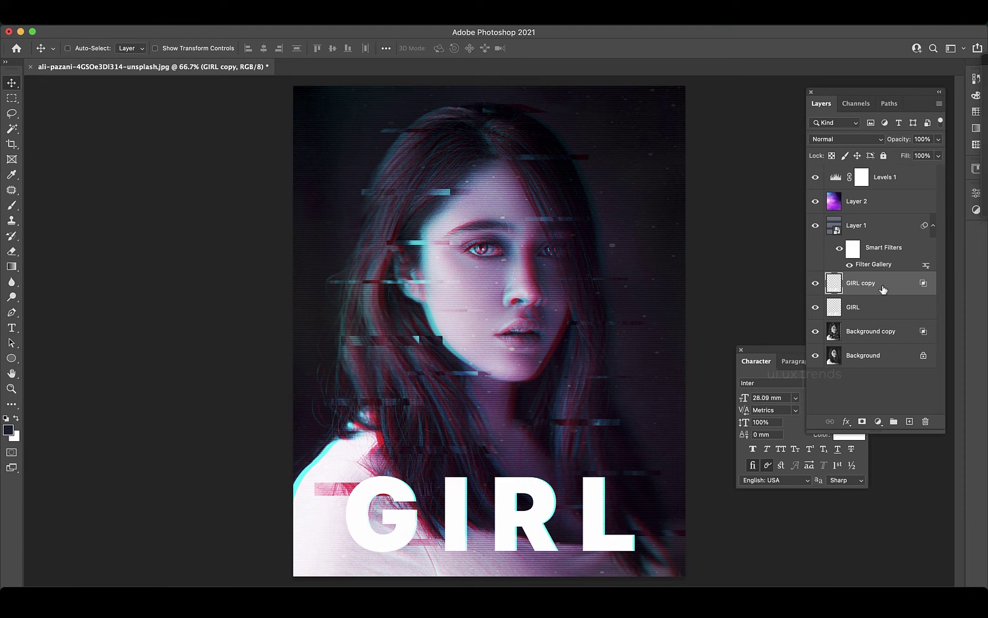
key("Right")
key("Right")
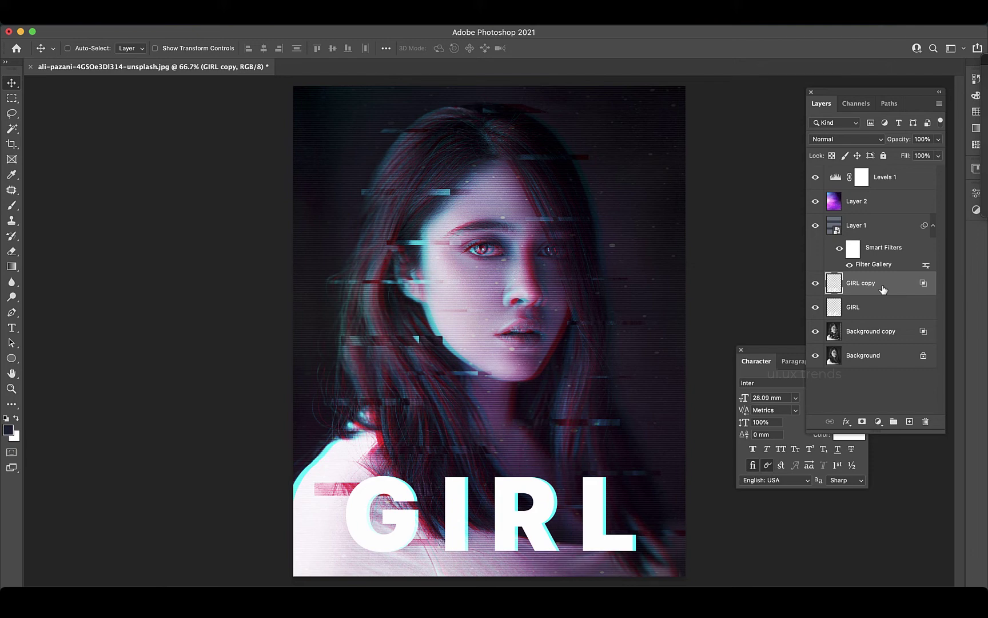
- Exclude the green and blue channels in the original GIRL layer's blending options
double_click(881, 312)
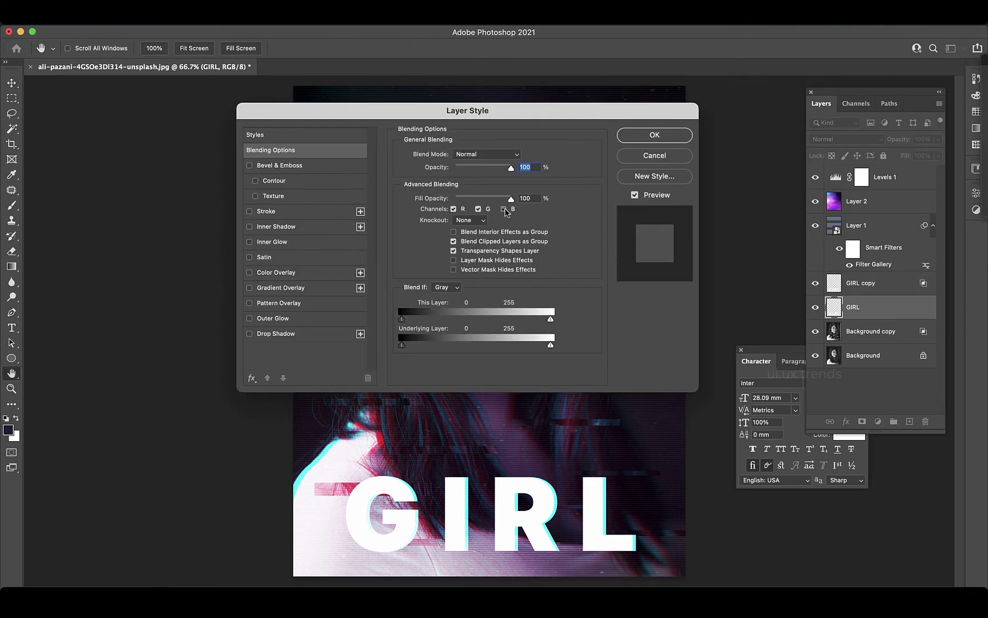
left_click(479, 209)
left_click(653, 139)
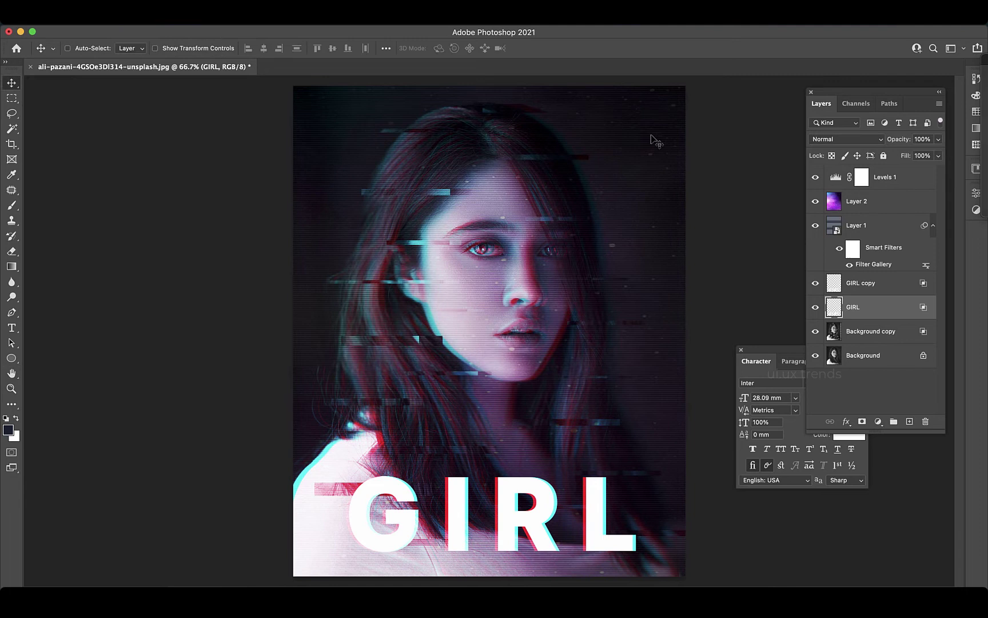
- On GIRL copy, select the upper half of the lettering with a rectangular marquee, shift it slightly right and deselect
left_click(874, 283)
left_click(12, 98)
left_click_drag(287, 439, 626, 509)
left_click(363, 445)
left_click_drag(345, 465, 627, 511)
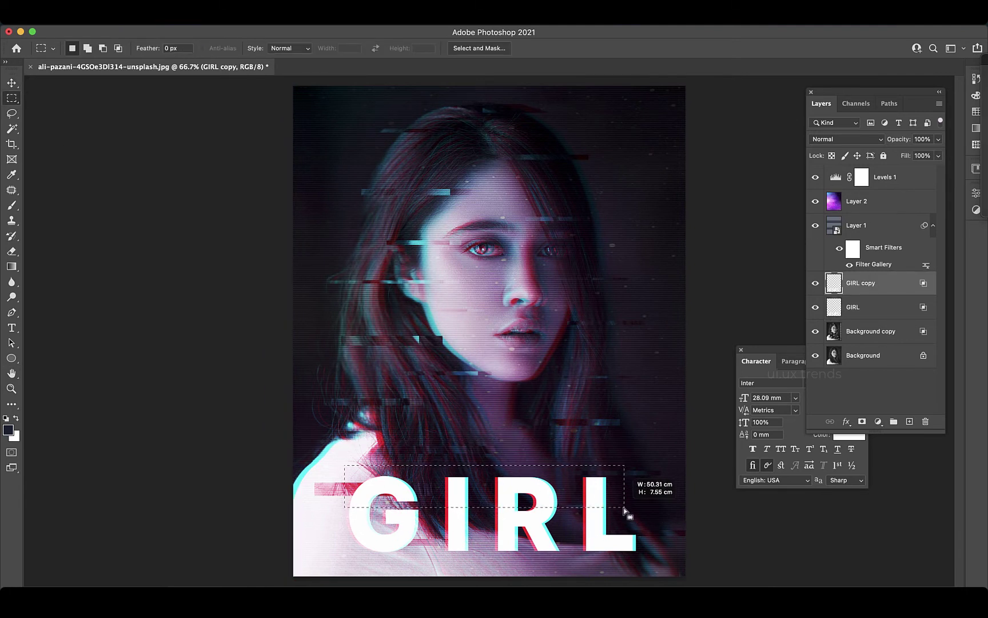
key("v")
left_click_drag(545, 499, 552, 499)
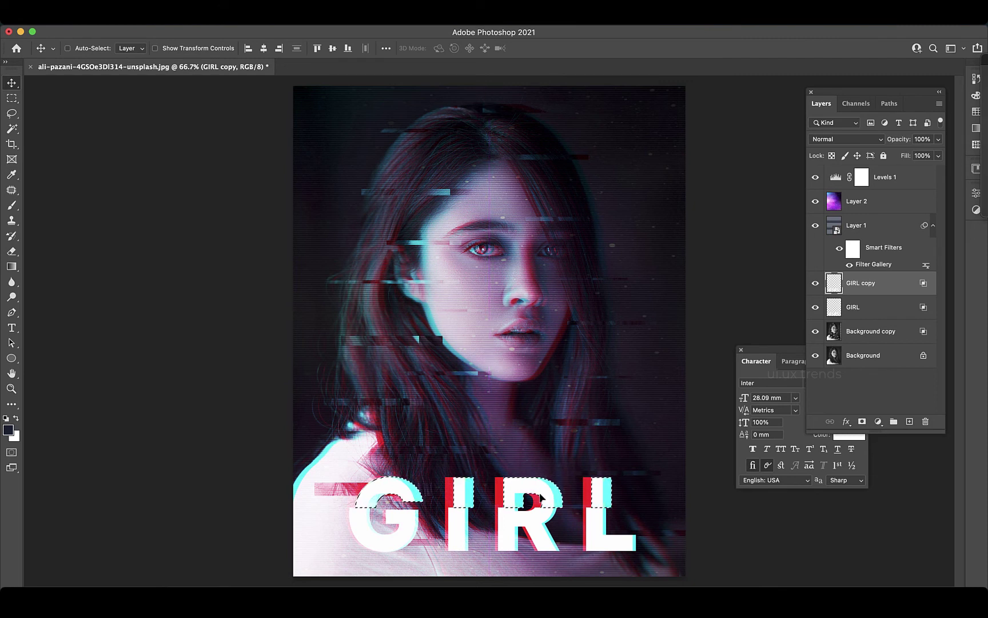
key("super+d")
- Select thin horizontal slices of the GIRL copy lettering at several heights and shift them sideways, leaving nothing selected
key("m")
mouse_move(354, 487)
left_mouse_down()
mouse_move(621, 492)
mouse_move(351, 482)
mouse_move(388, 491)
left_mouse_up()
key("v")
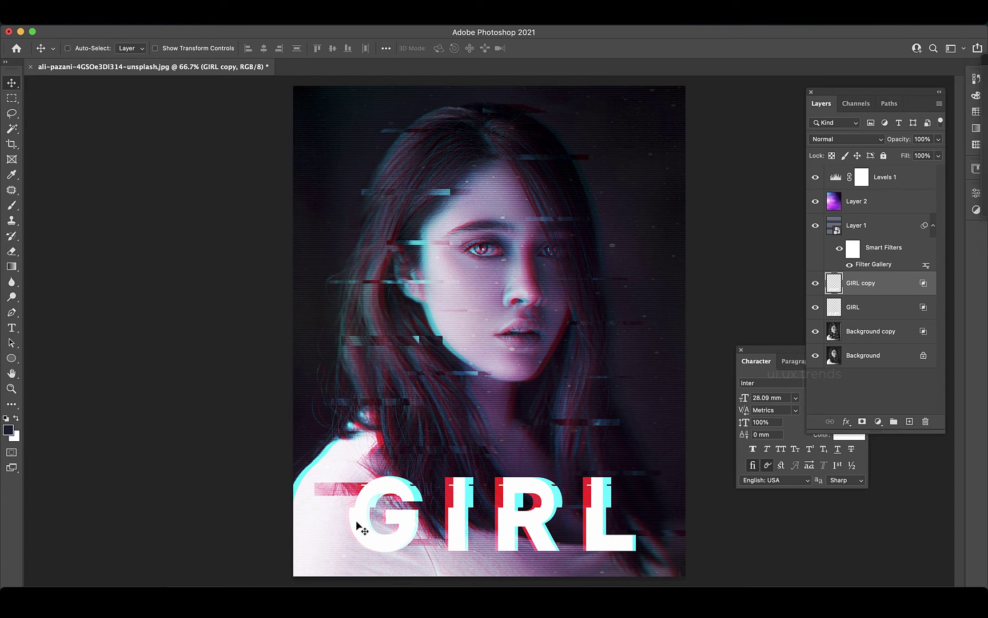
key("m")
mouse_move(346, 520)
left_mouse_down()
mouse_move(649, 524)
mouse_move(640, 526)
left_mouse_up()
key("v")
left_click_drag(564, 524, 569, 523)
key("m")
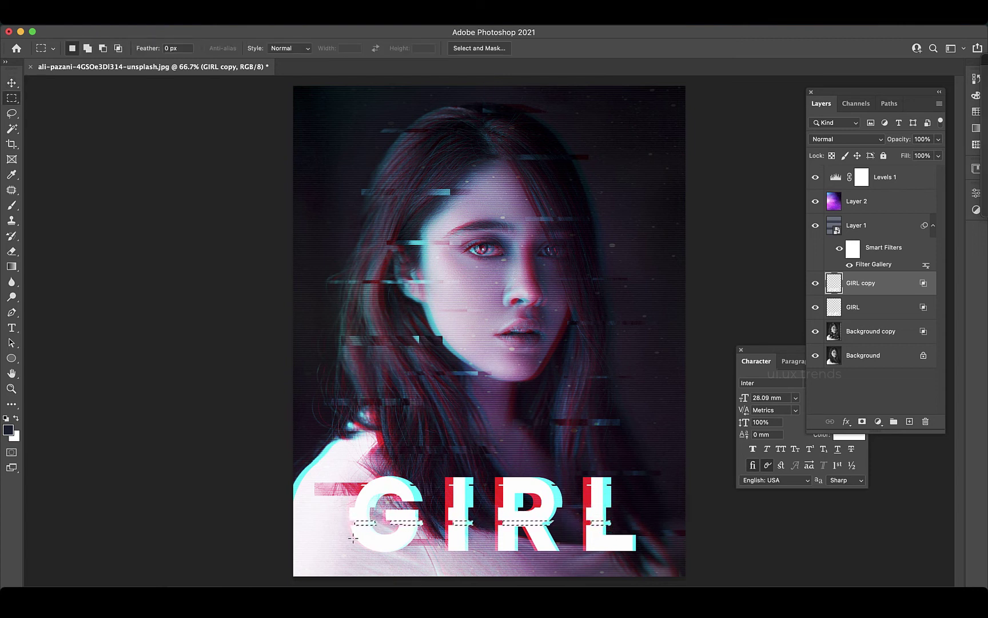
left_click_drag(352, 538, 609, 539)
key("v")
key("super+d")
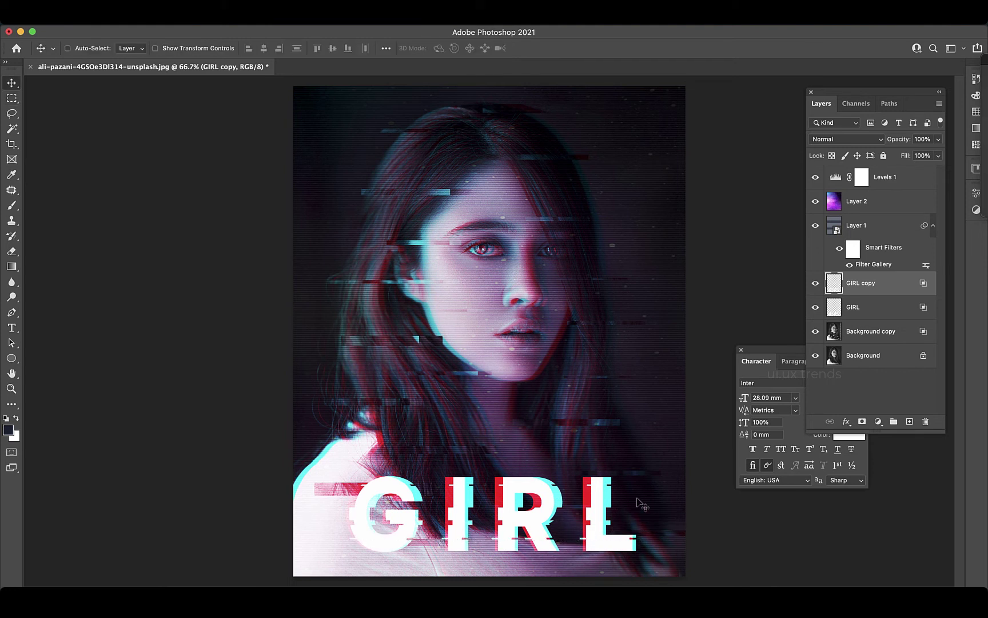
- Add an Outer Glow to GIRL copy with Normal blend mode, 100% opacity, 100% spread and 16 px size
left_click(846, 422)
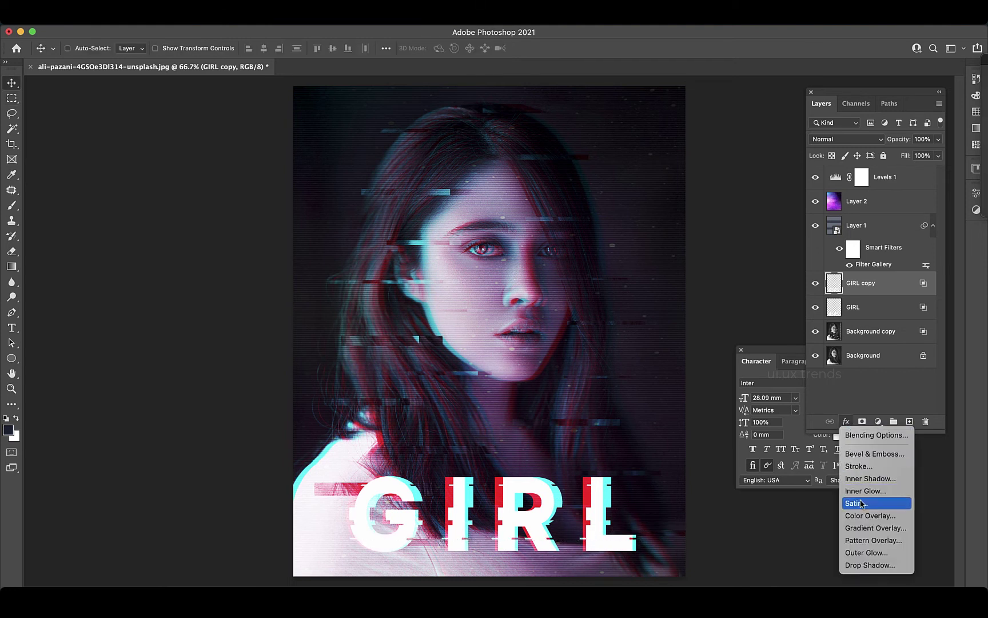
left_click(858, 553)
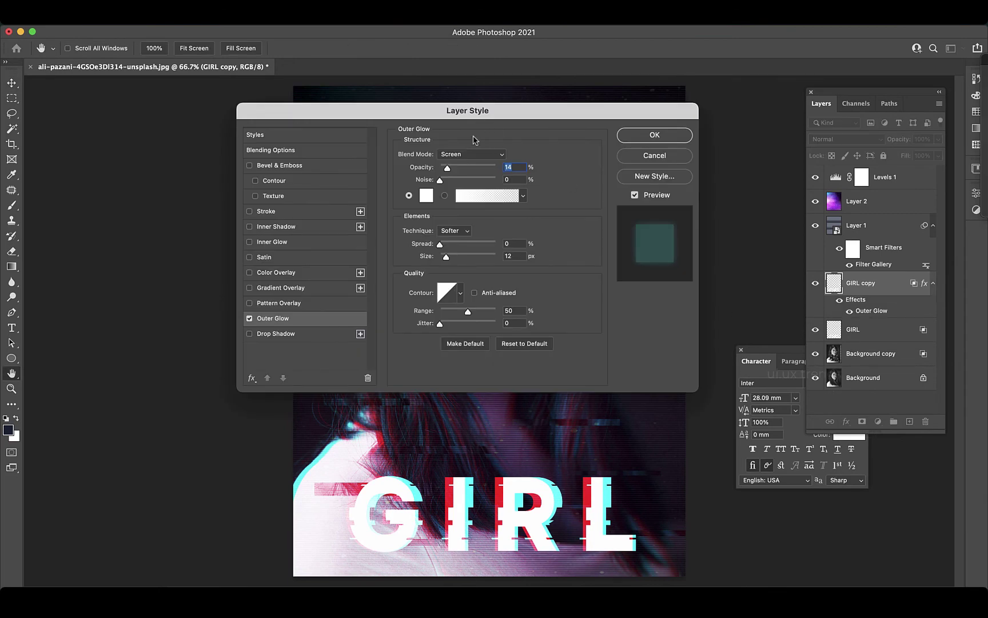
left_click(472, 154)
left_click(469, 49)
mouse_move(440, 244)
left_mouse_down()
mouse_move(517, 248)
mouse_move(446, 261)
left_mouse_up()
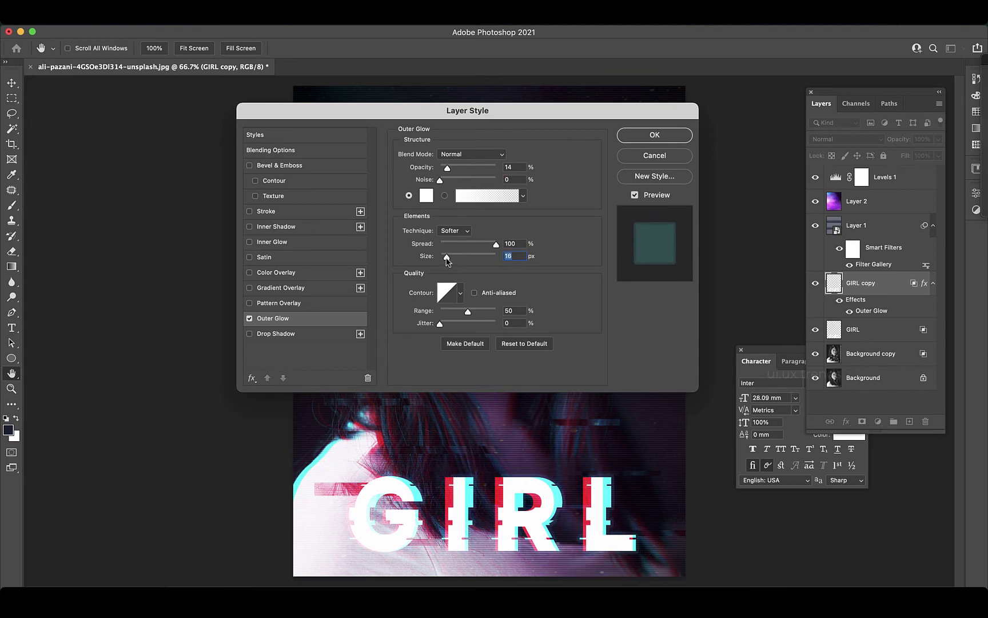
left_click_drag(468, 175, 505, 171)
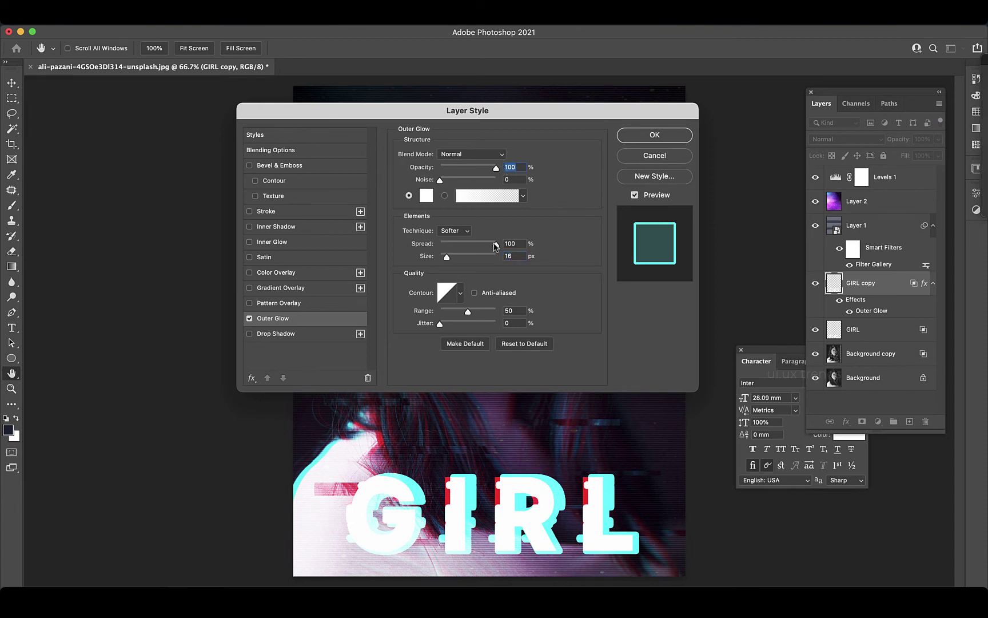
- Soften the GIRL copy's Outer Glow to 0% spread, 8 px size and 76% opacity, and apply it
left_click(424, 245)
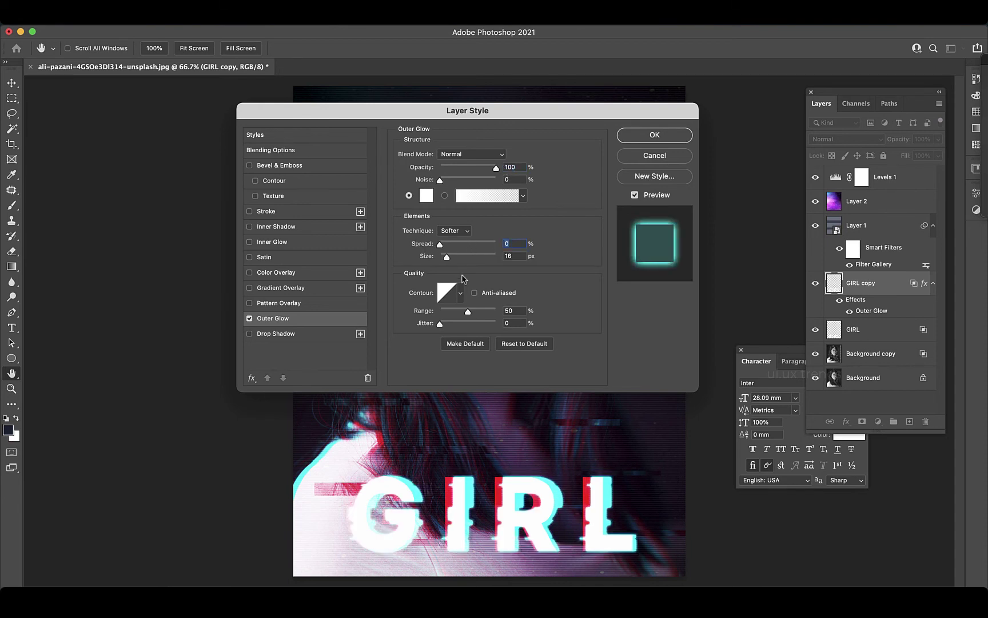
left_click_drag(446, 256, 445, 257)
left_click_drag(496, 170, 488, 171)
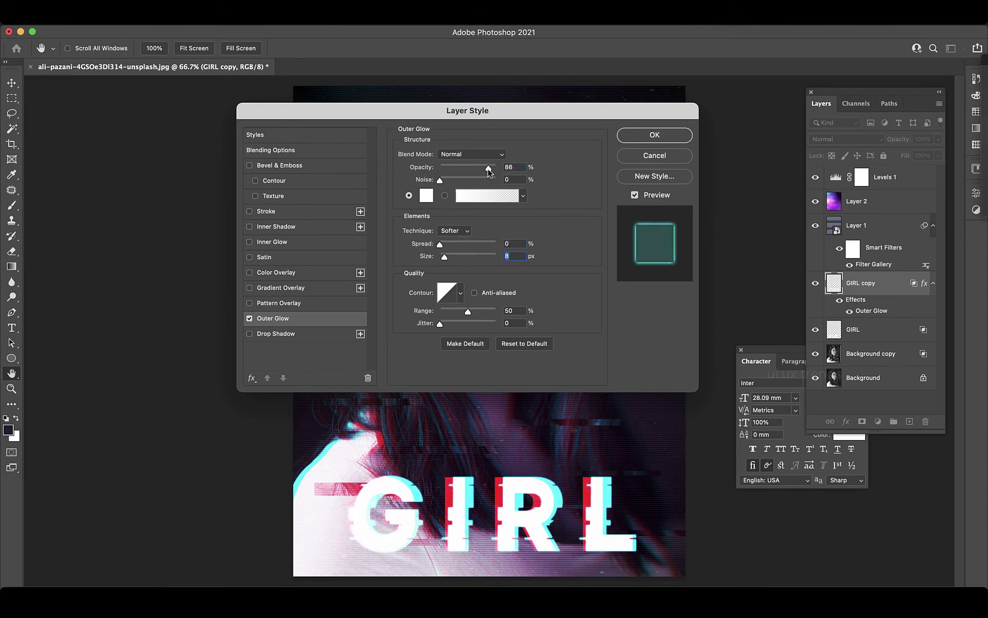
left_click(660, 137)
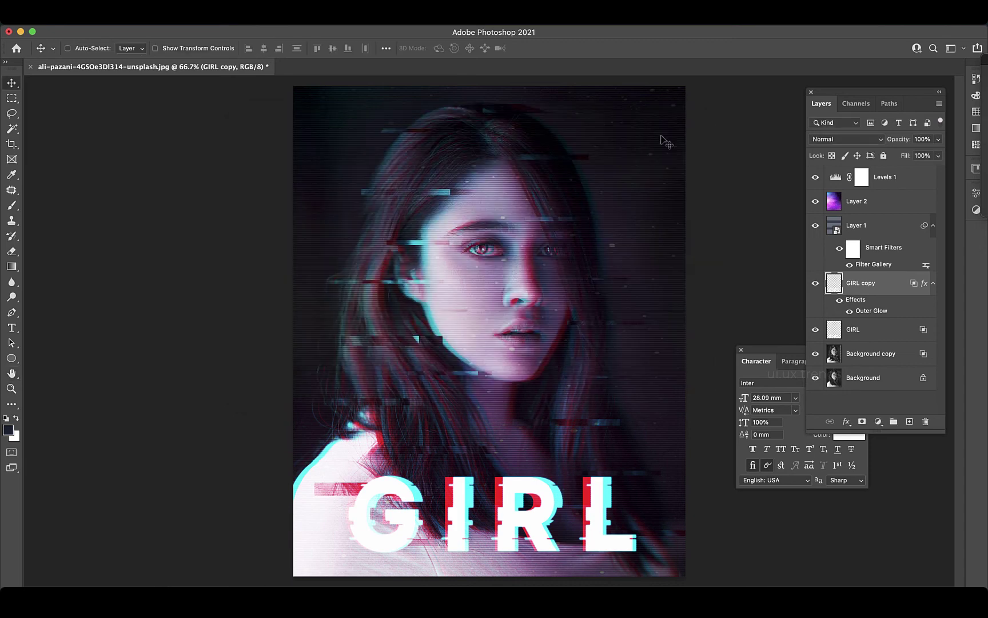
- Add an Outer Glow to the GIRL layer with Normal blend mode, 53% opacity, 0% spread and 16 px size
left_click(880, 331)
left_click(846, 421)
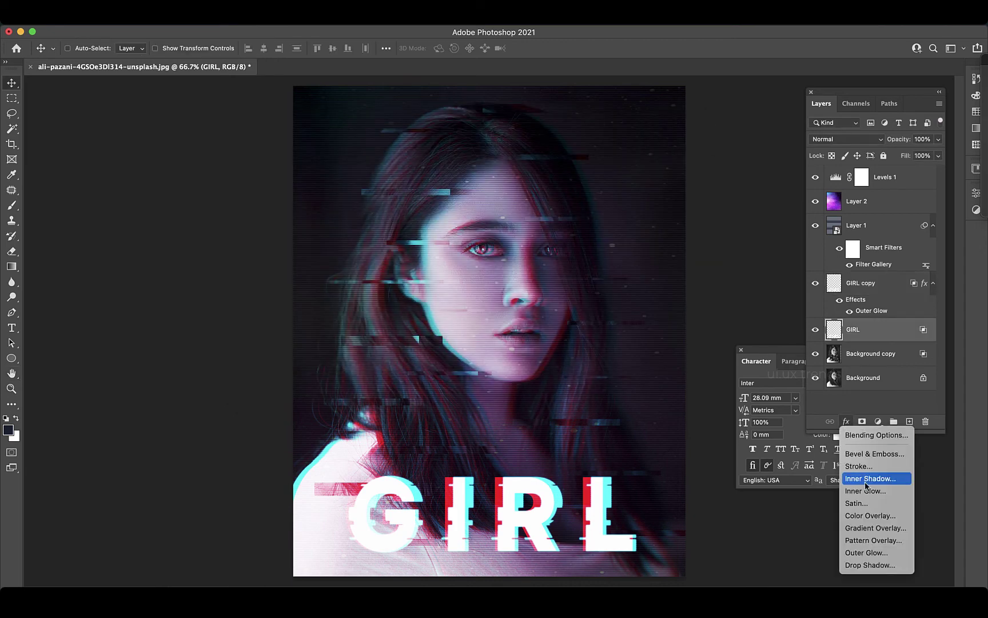
left_click(867, 553)
left_click(467, 158)
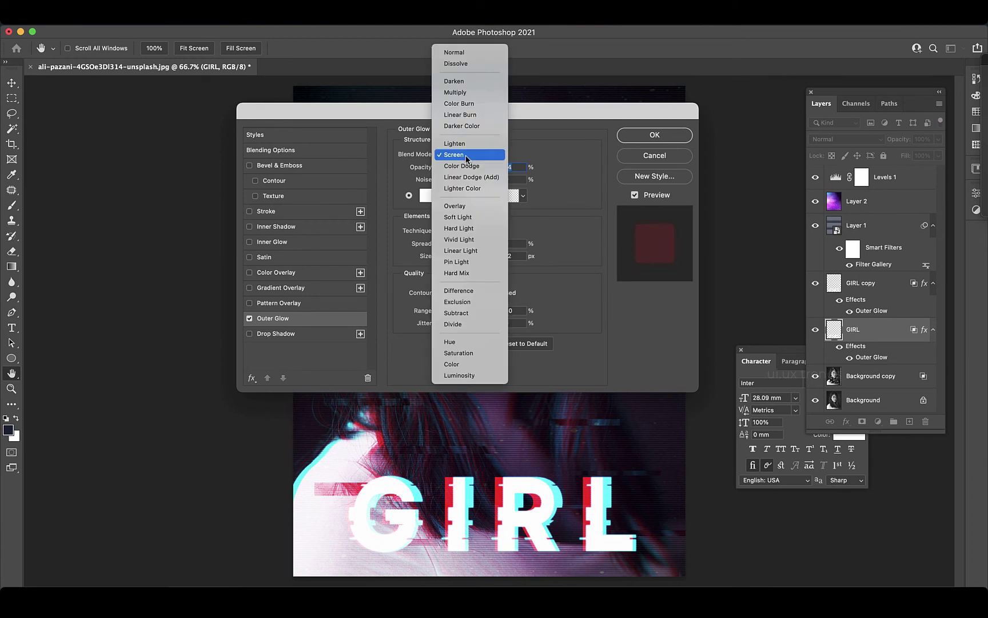
left_click(456, 52)
left_click_drag(458, 168, 462, 168)
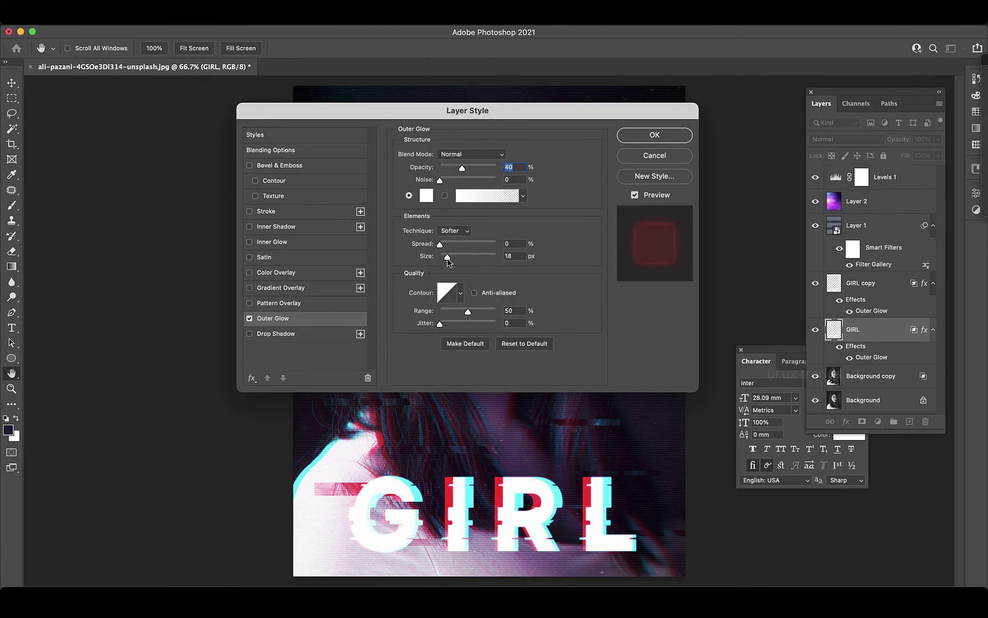
left_click_drag(449, 261, 458, 262)
left_click_drag(463, 169, 472, 170)
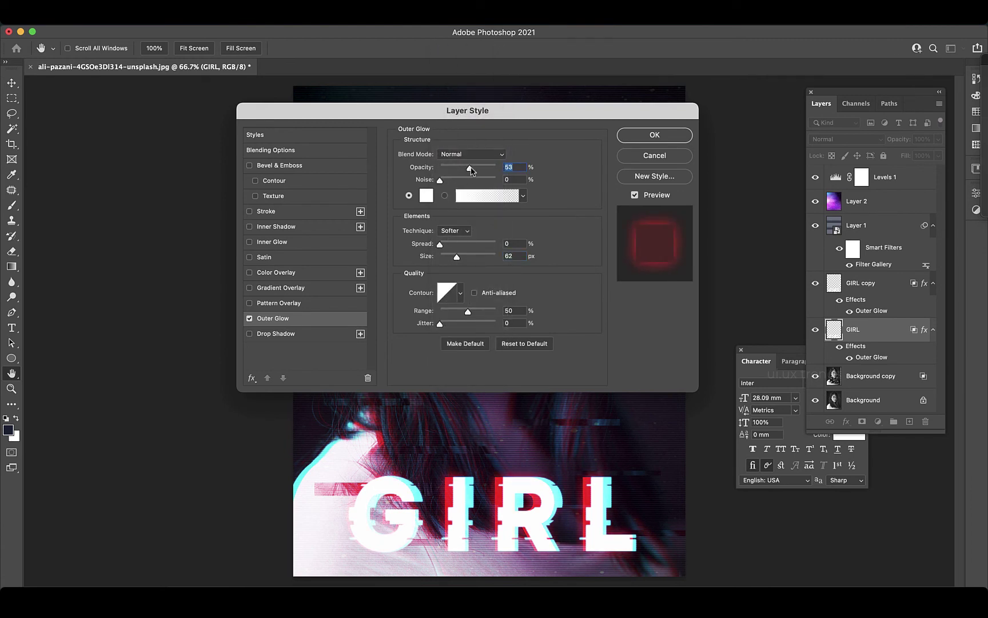
left_click_drag(457, 257, 447, 258)
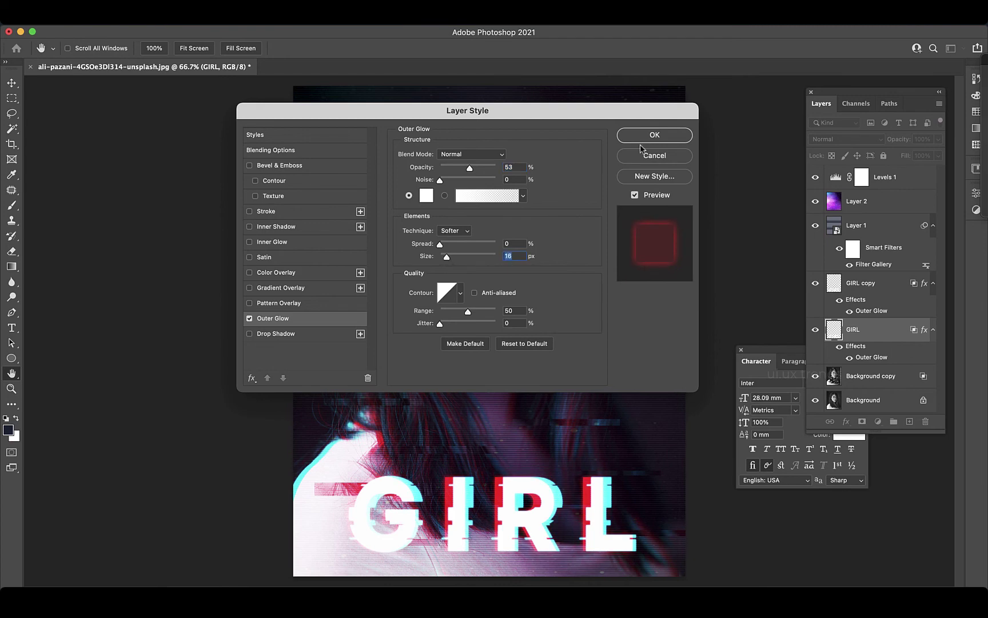
left_click(642, 140)
- Set the GIRL copy's Outer Glow opacity to 40% and close the character settings
double_click(869, 310)
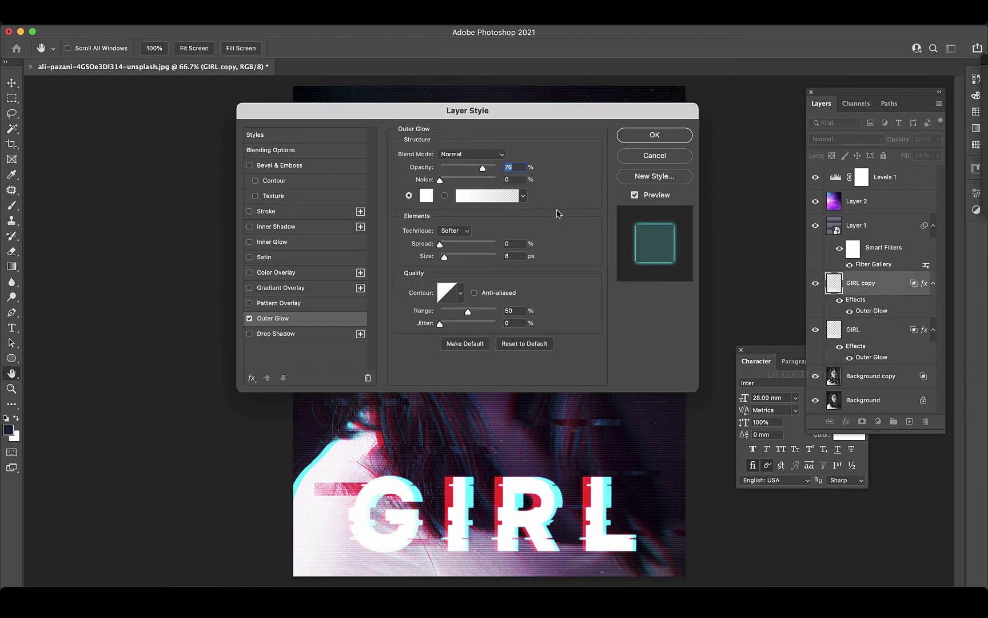
left_click_drag(483, 168, 463, 169)
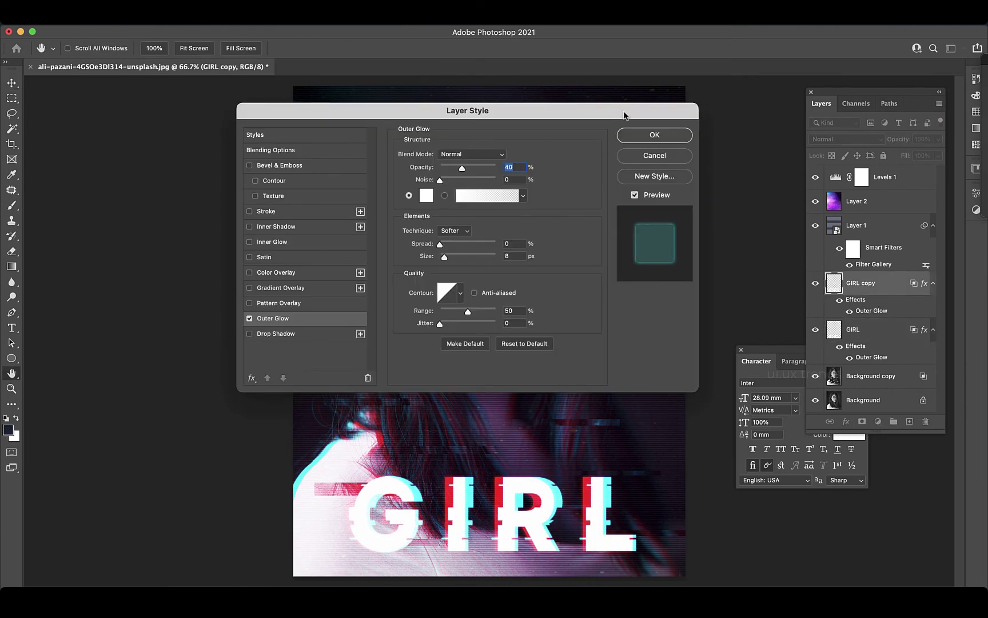
left_click(639, 136)
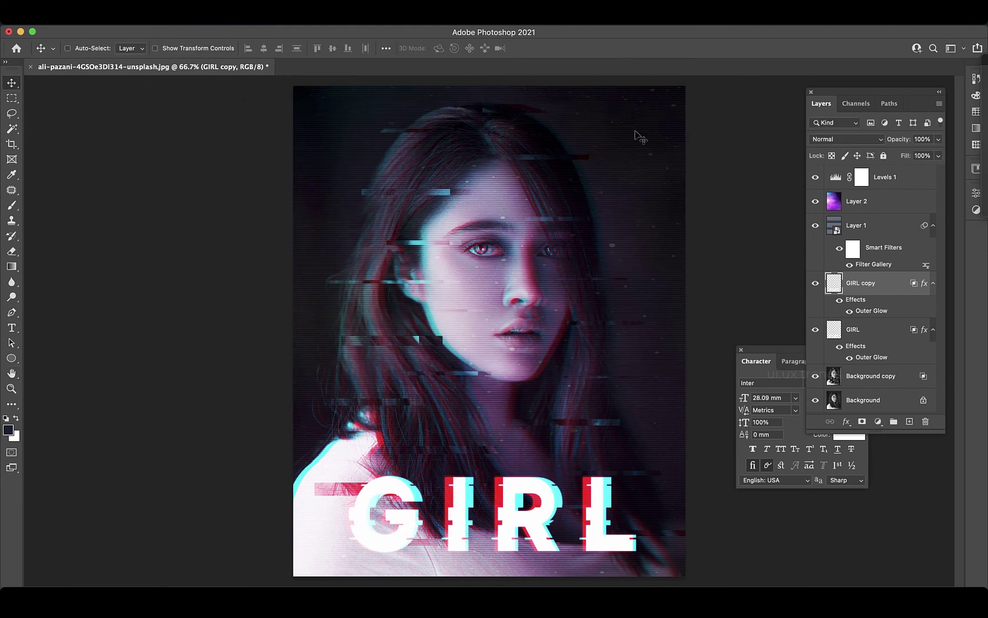
left_click(741, 350)
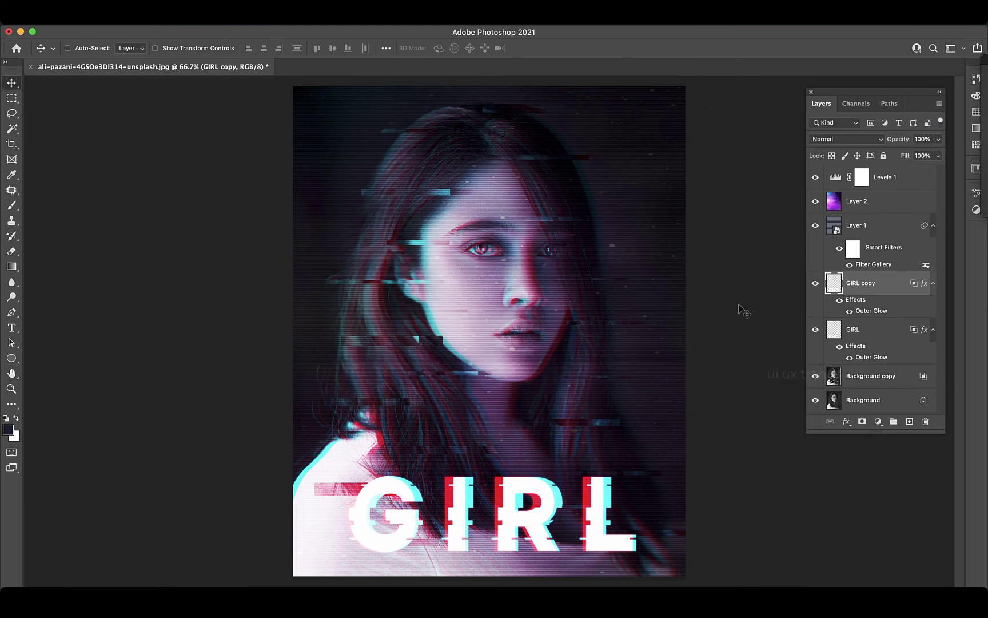